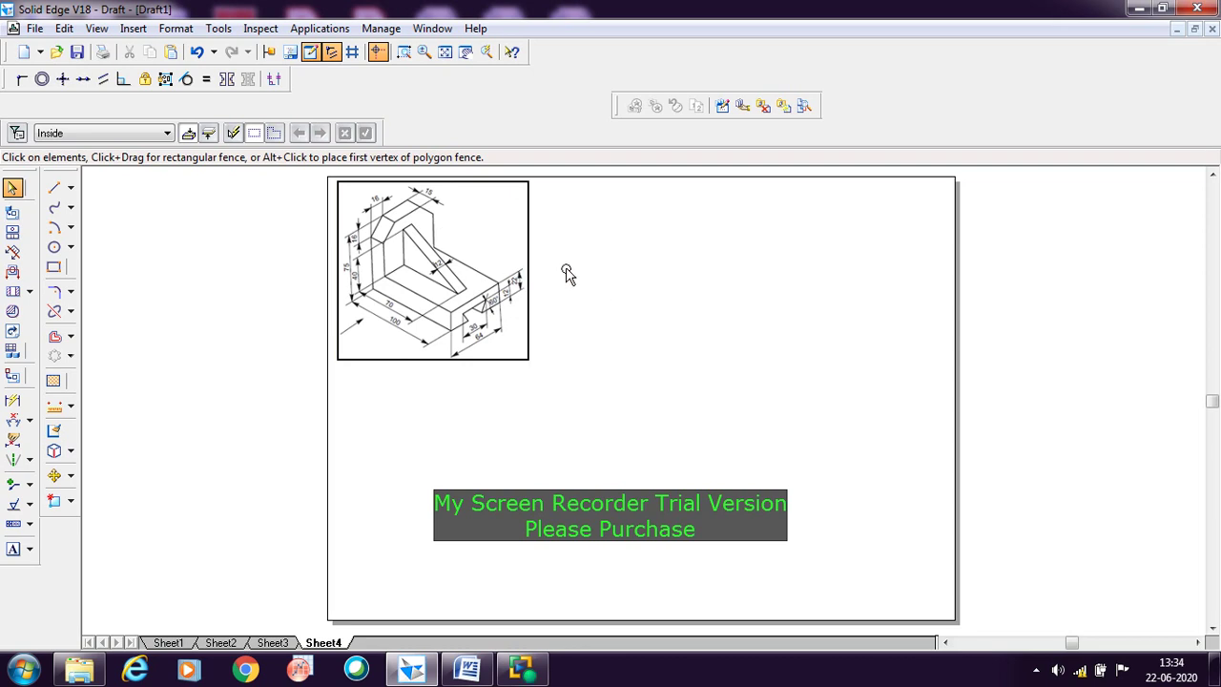
Draw a roughly 216 mm long horizontal 0.50 mm line across Sheet4 below the reference picture.
click(53, 188)
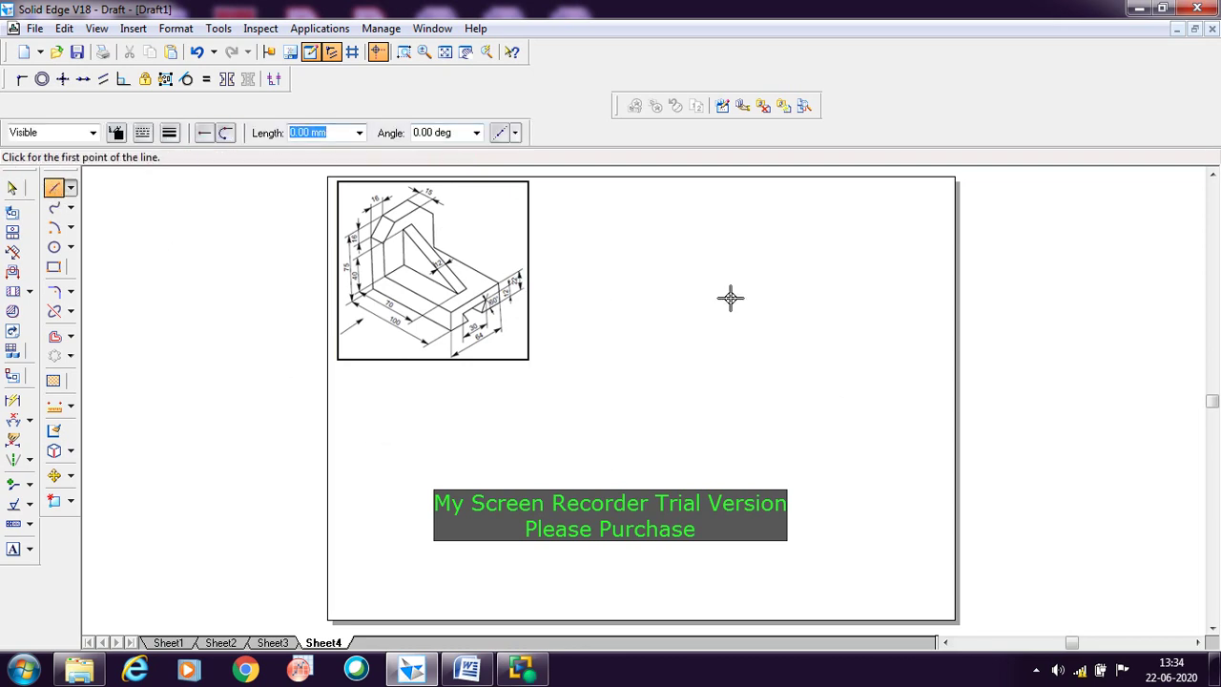
click(665, 258)
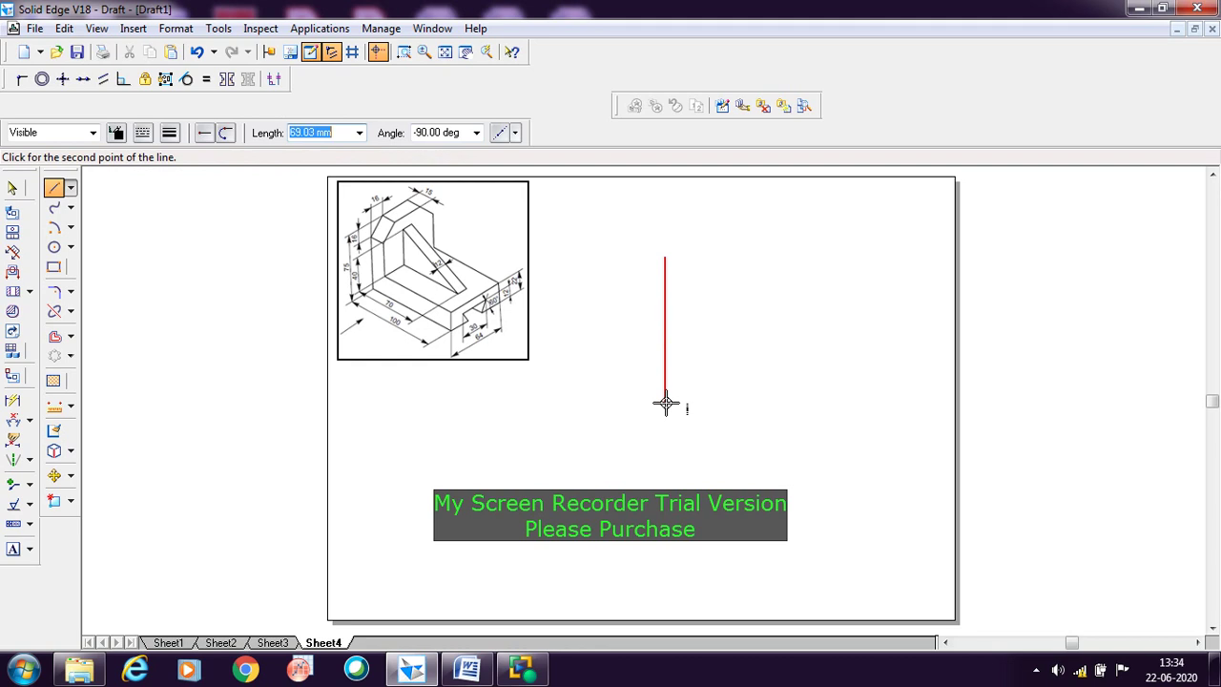
right_click(649, 400)
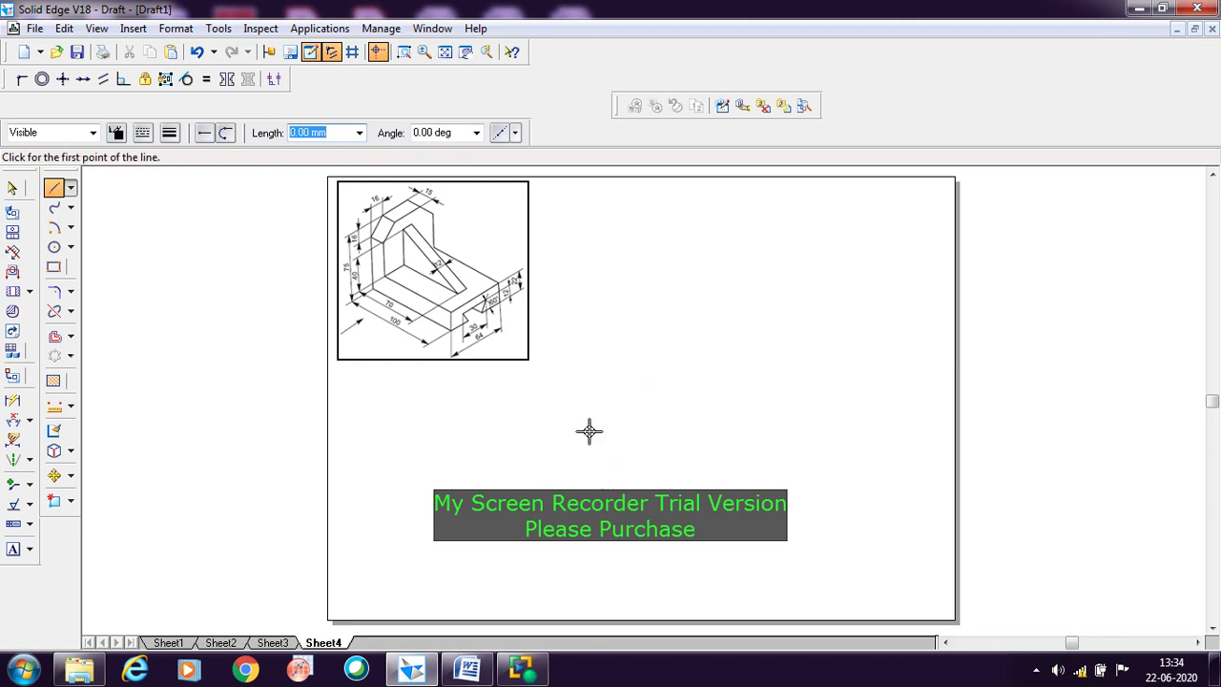
click(169, 133)
click(161, 227)
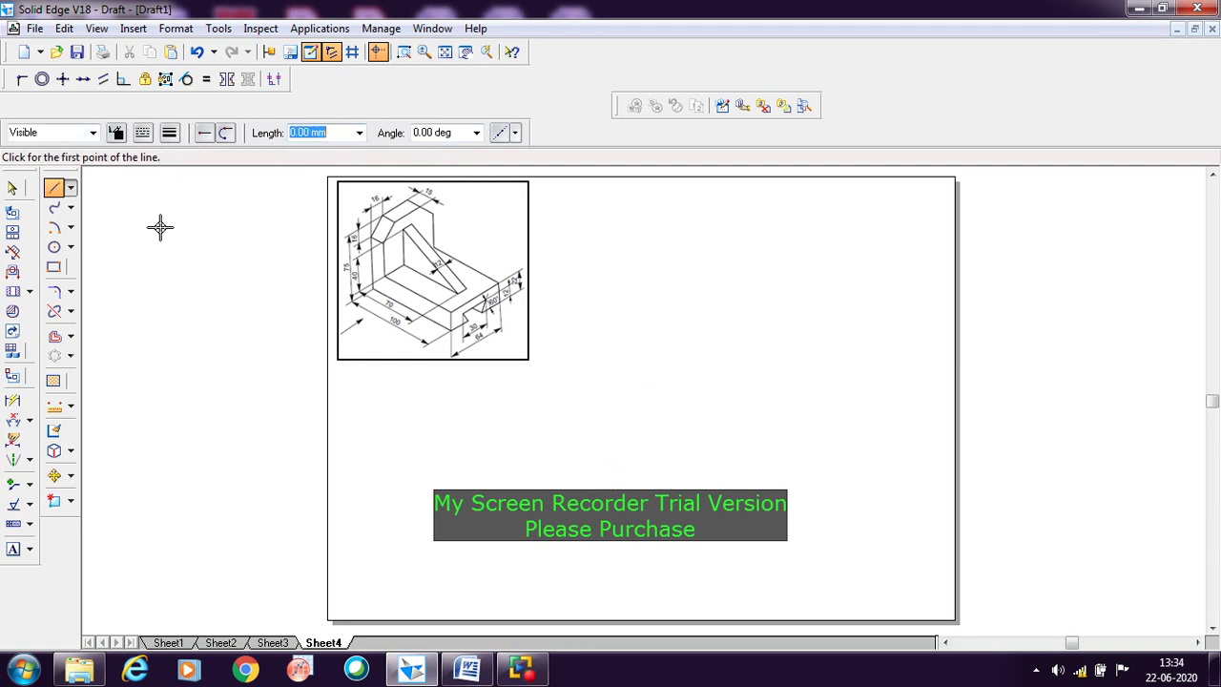
click(478, 427)
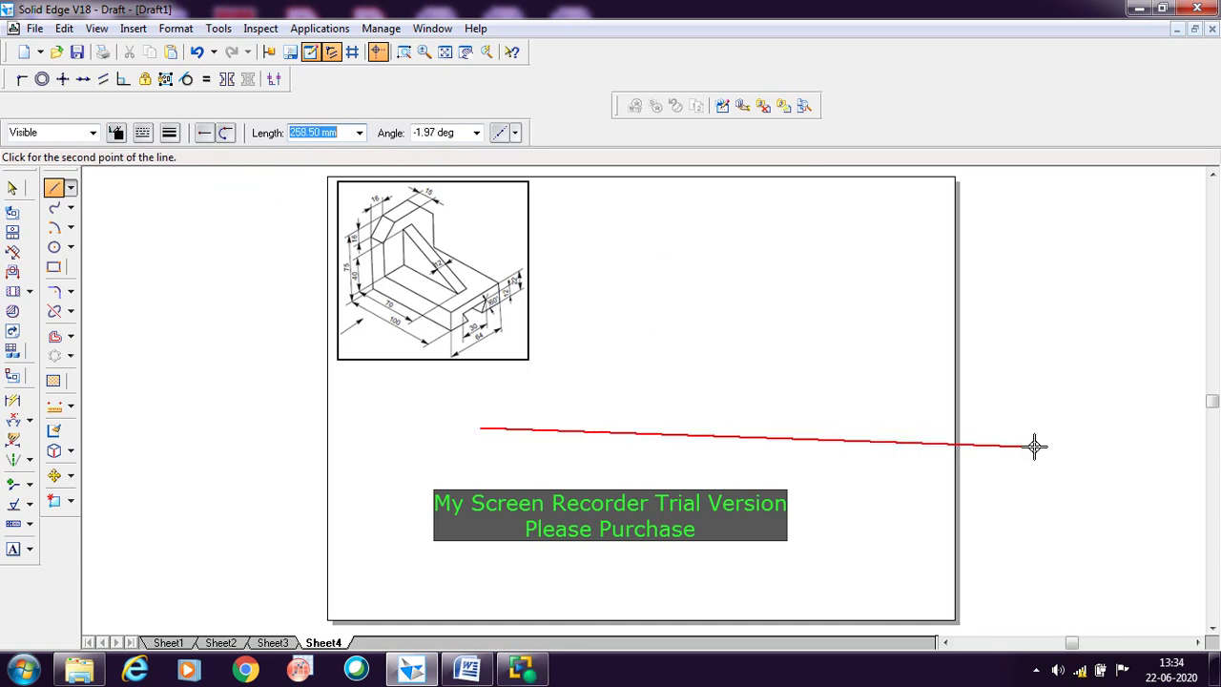
click(935, 427)
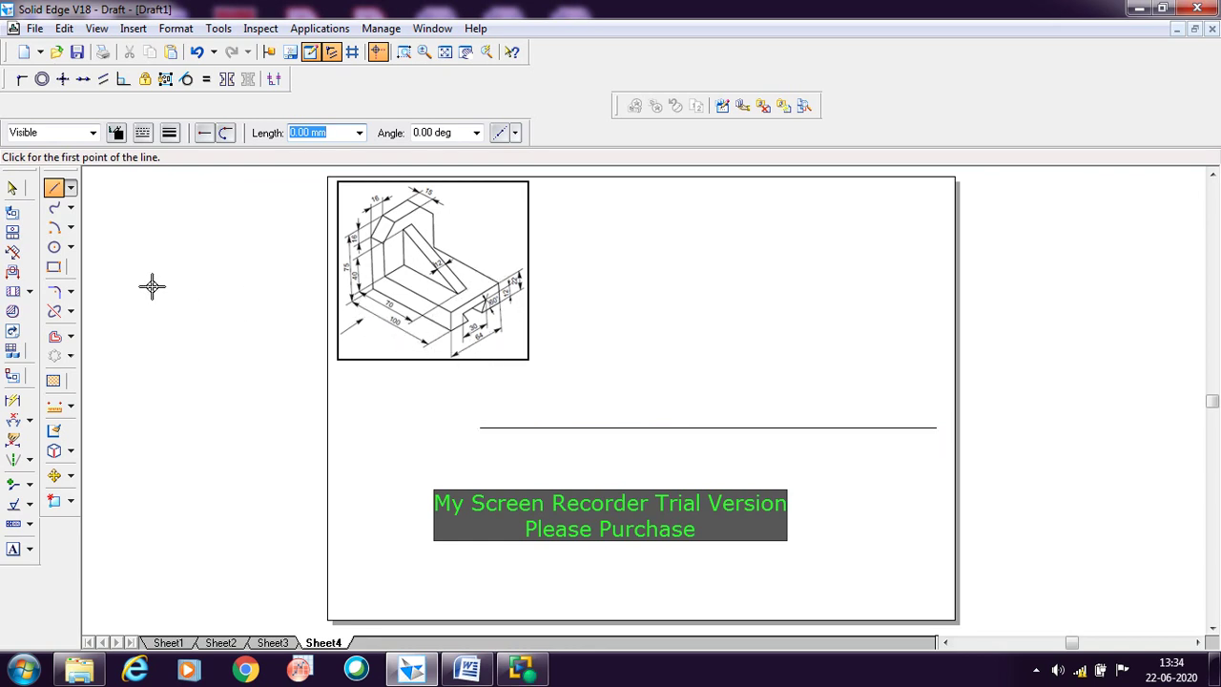
Draw a rectangle just below the long horizontal line.
click(55, 268)
click(613, 465)
click(613, 569)
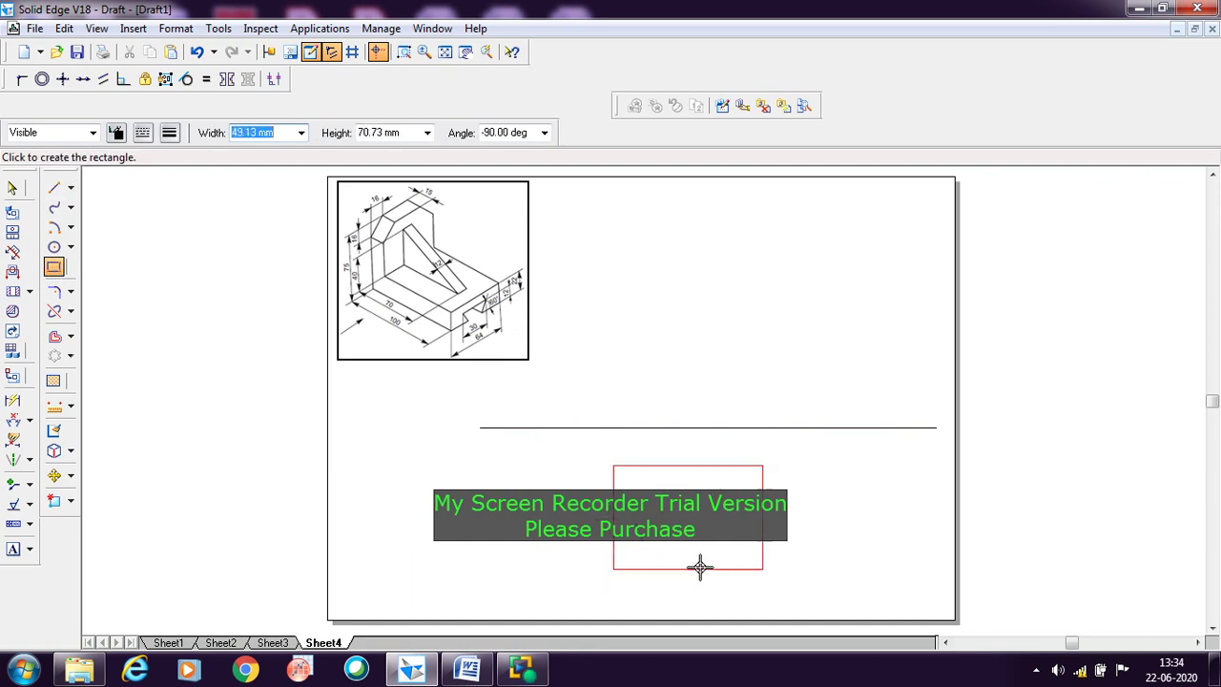
click(826, 567)
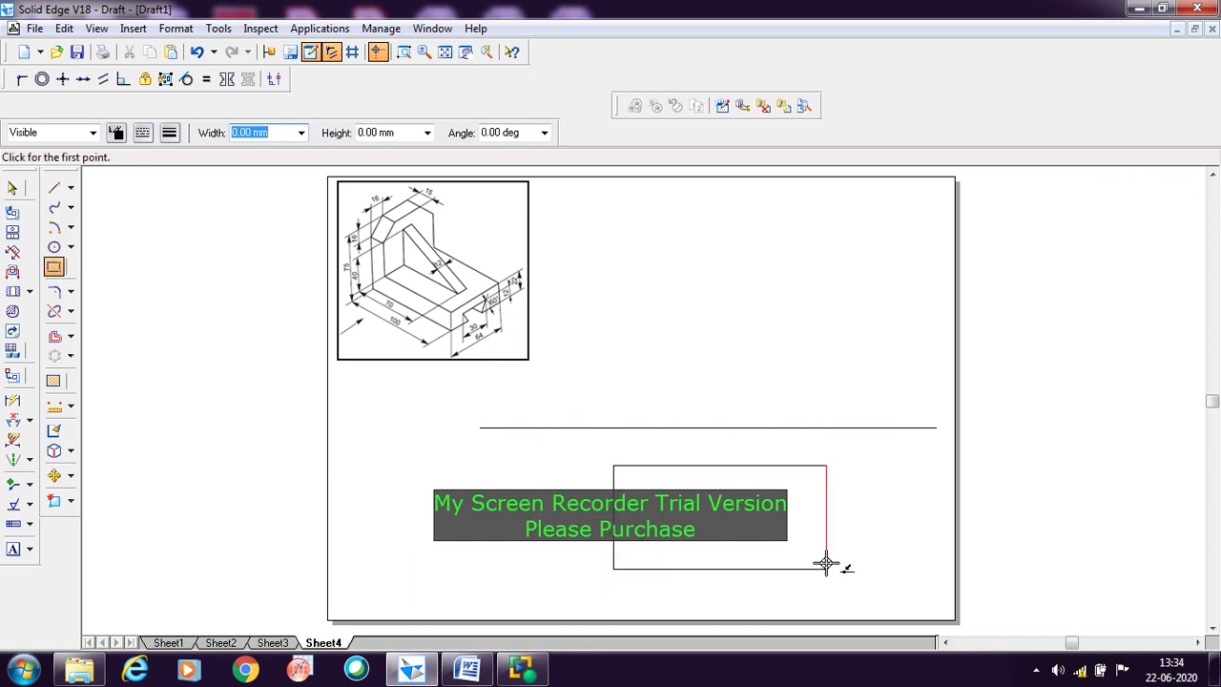
Dimension the rectangle's left edge to 64 and its bottom edge to 100.
click(14, 402)
click(613, 524)
click(578, 519)
text(64)
key(Return)
click(709, 568)
click(708, 591)
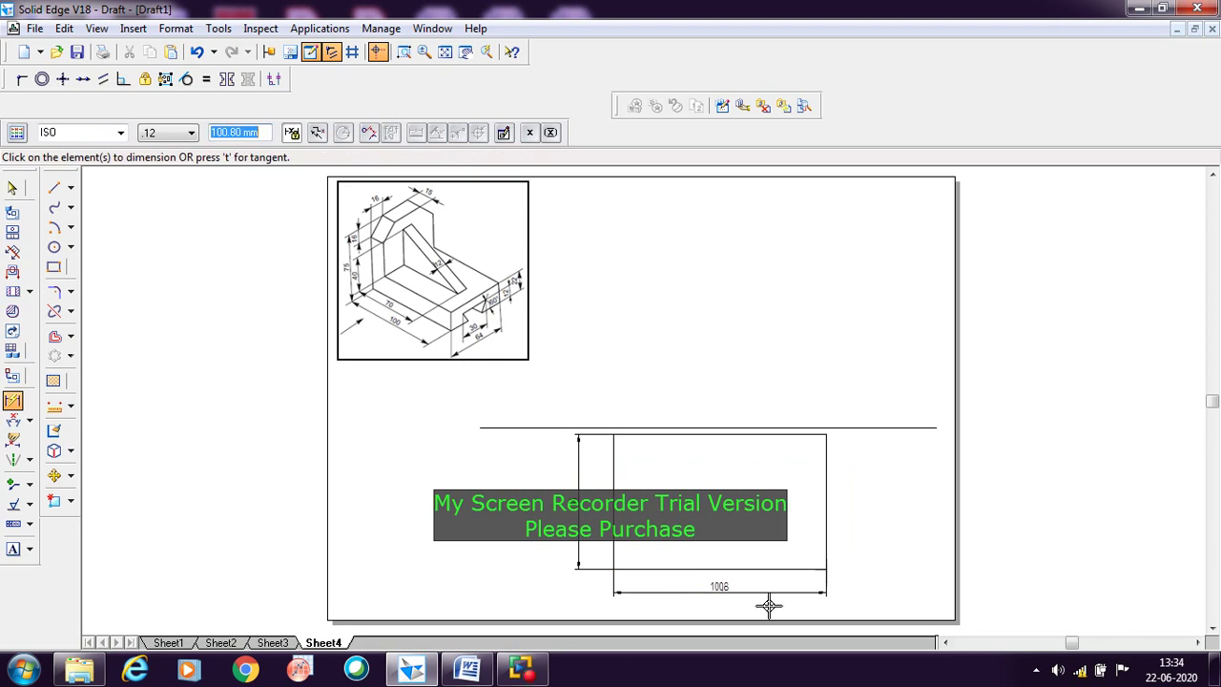
text(100)
key(Return)
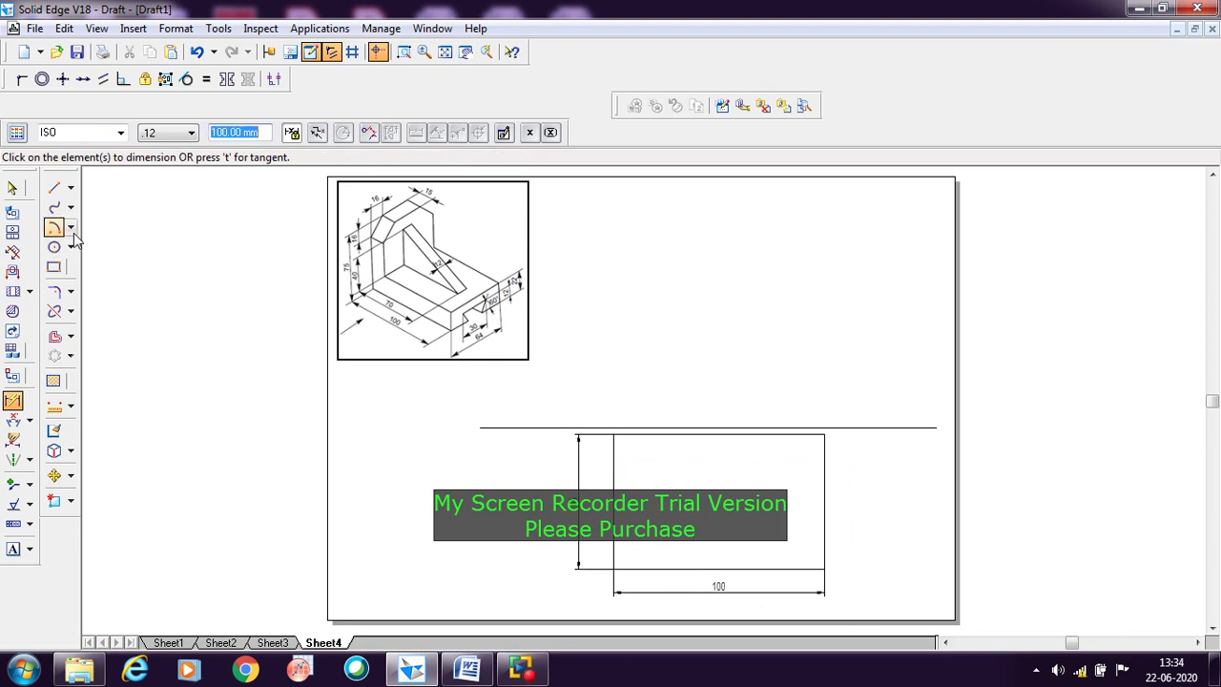
click(13, 189)
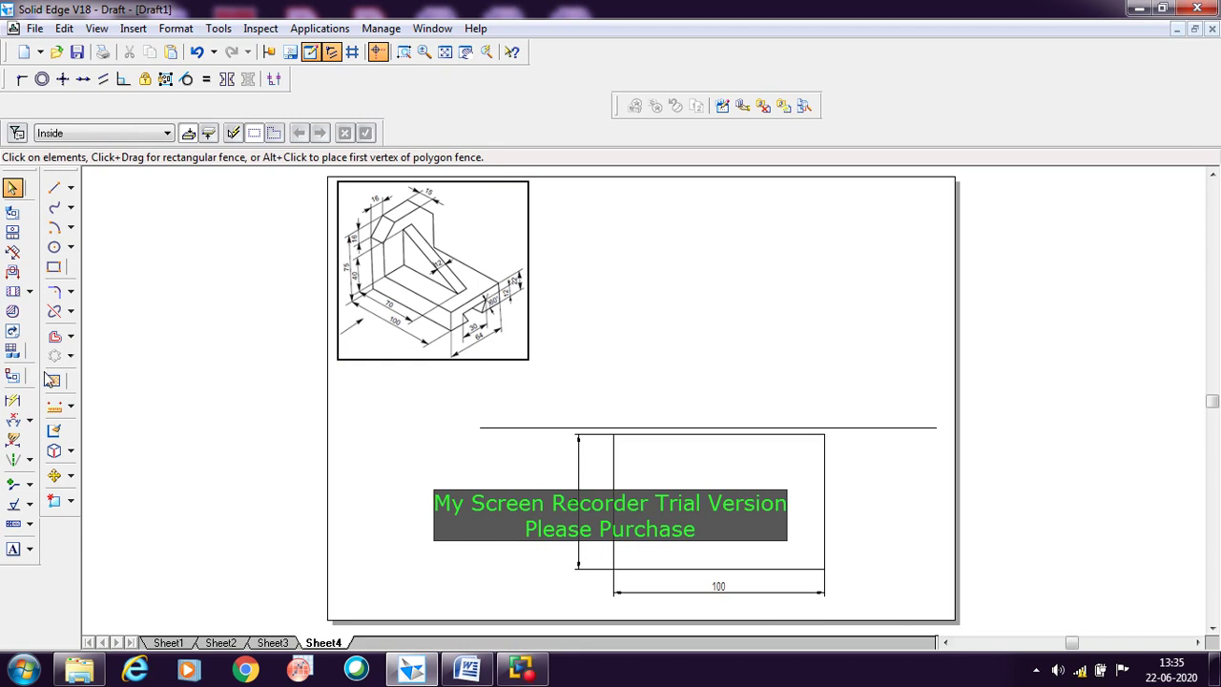
Offset the rectangle's left edge 15 mm inward using Single mode.
click(54, 337)
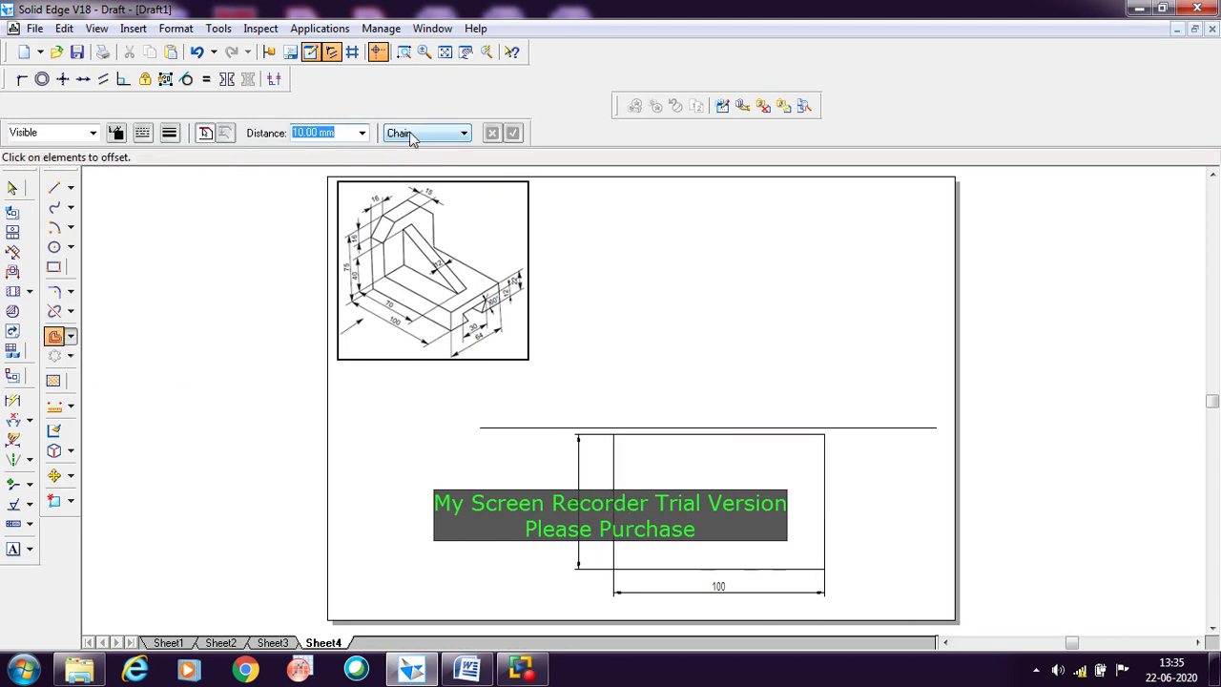
click(349, 133)
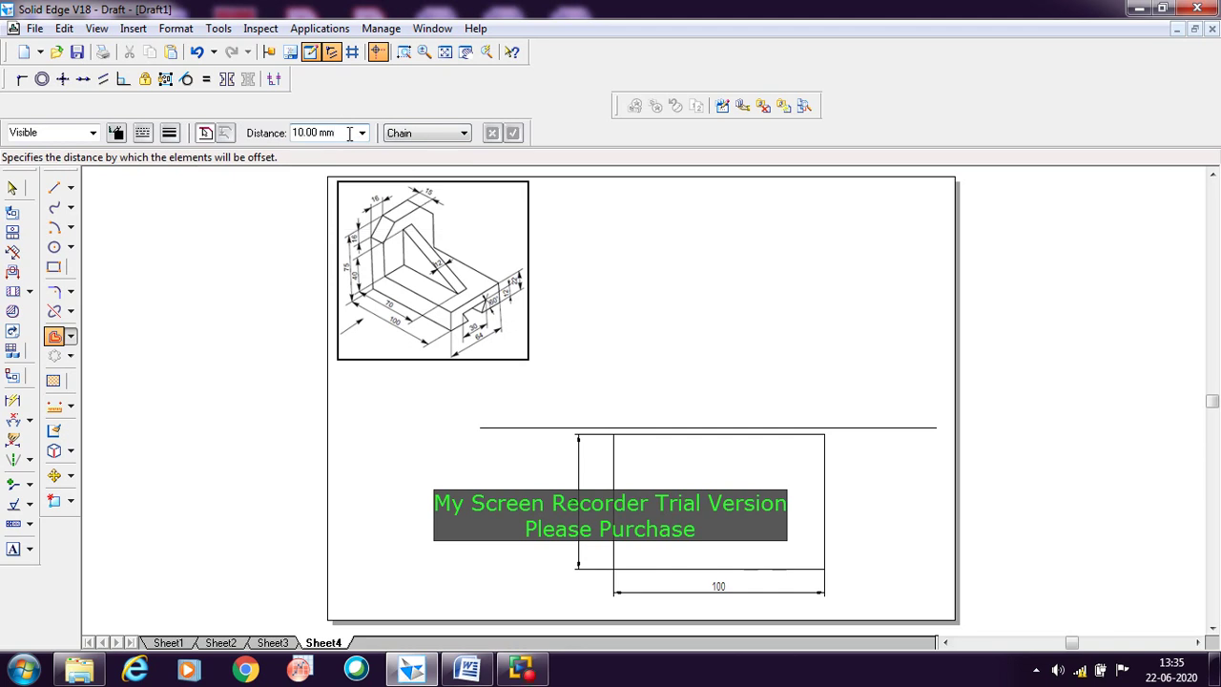
drag(349, 133, 292, 133)
text(15)
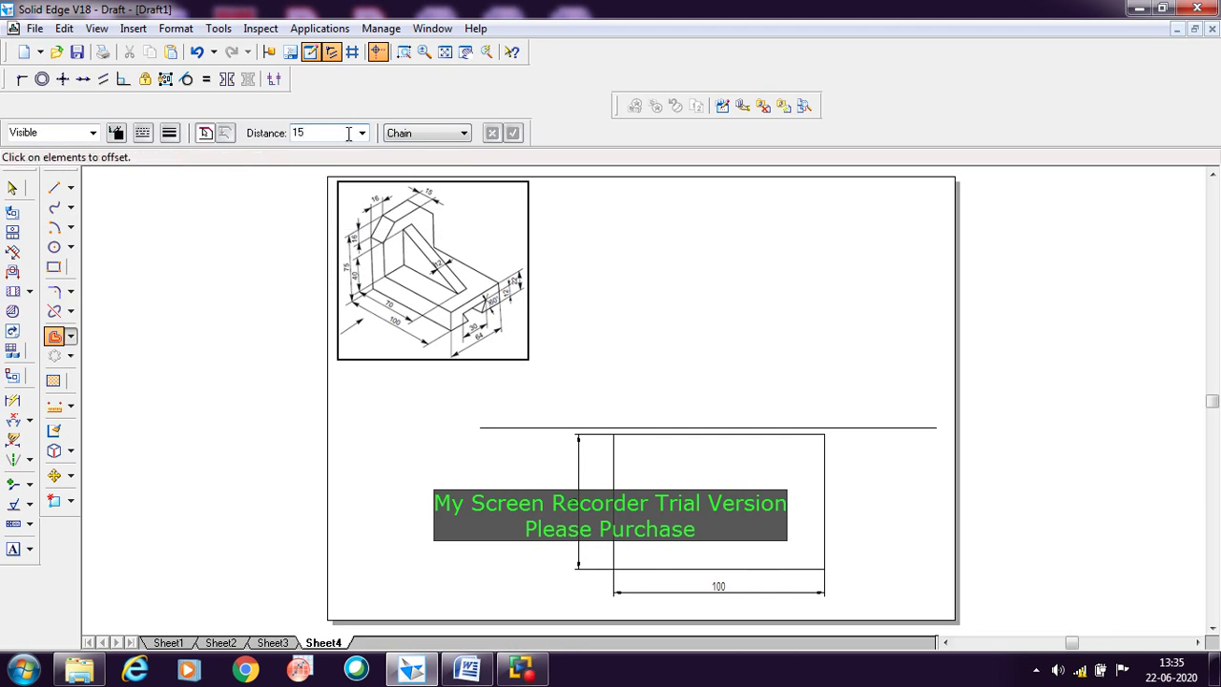
click(419, 135)
click(426, 146)
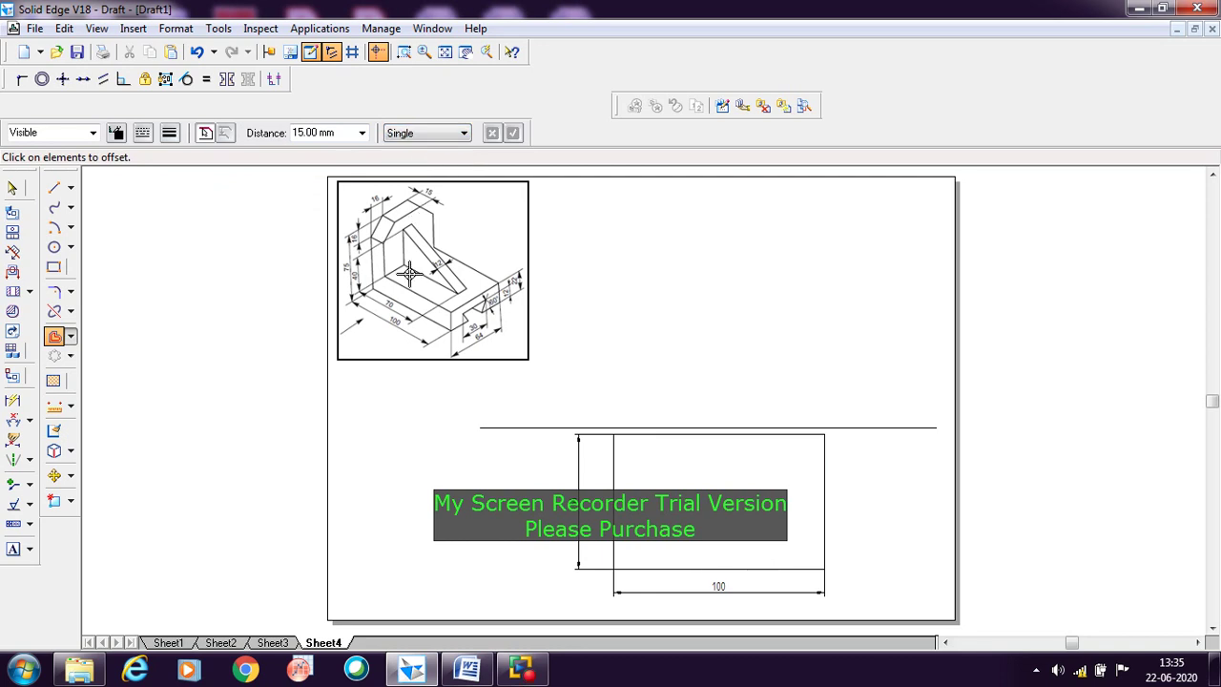
click(613, 515)
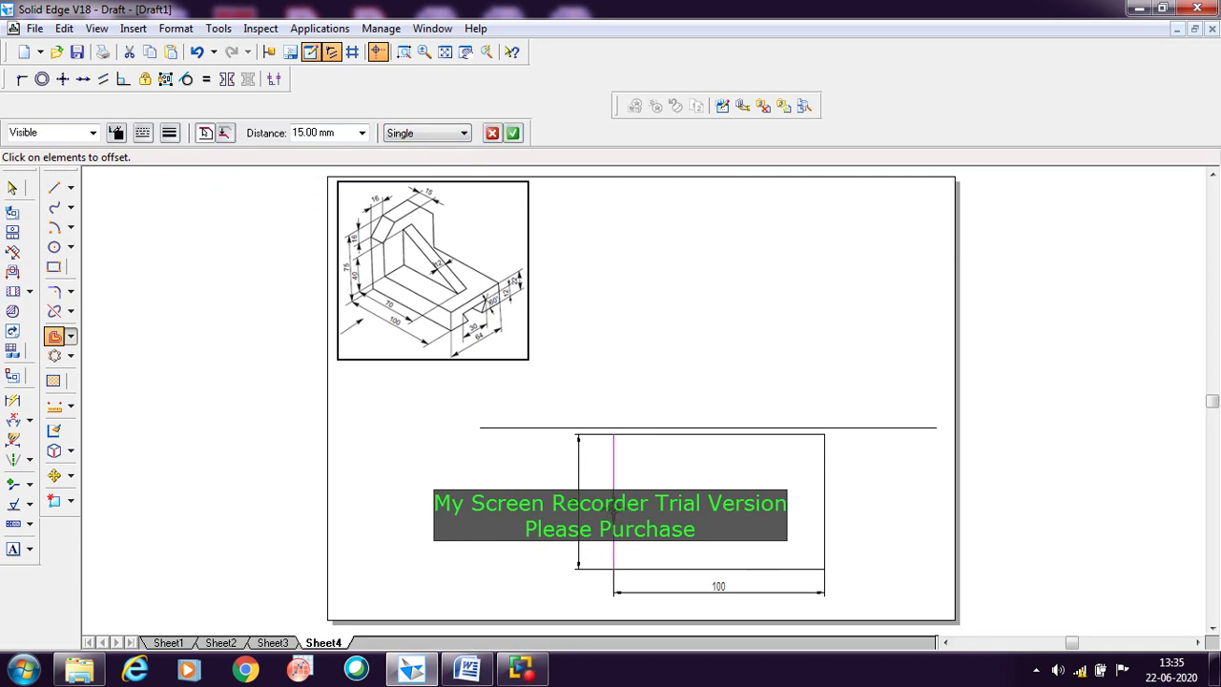
click(513, 135)
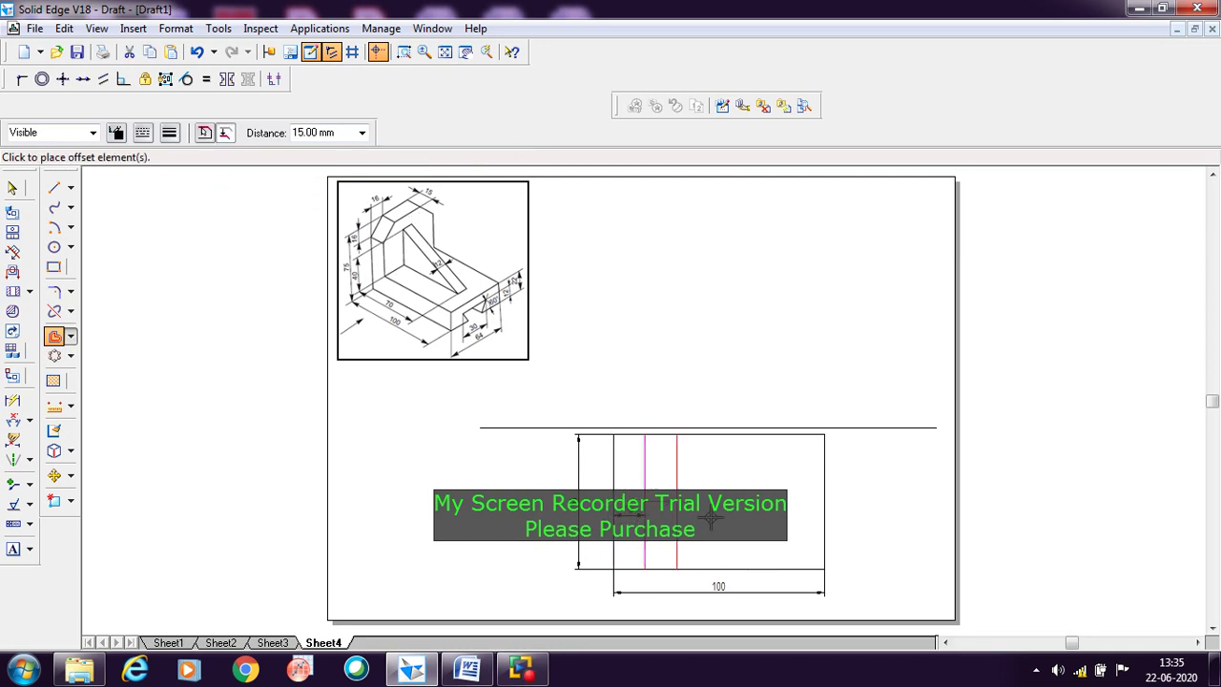
click(656, 515)
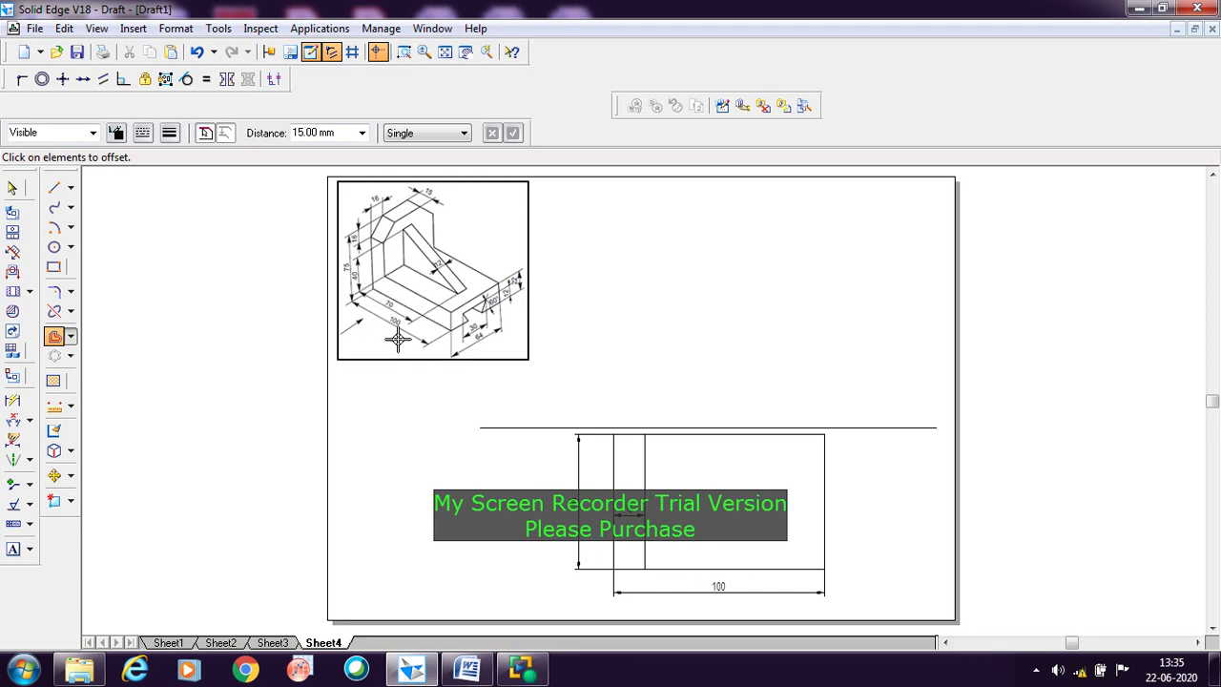
Draw an inner rectangle starting from the offset line inside the front view.
click(53, 267)
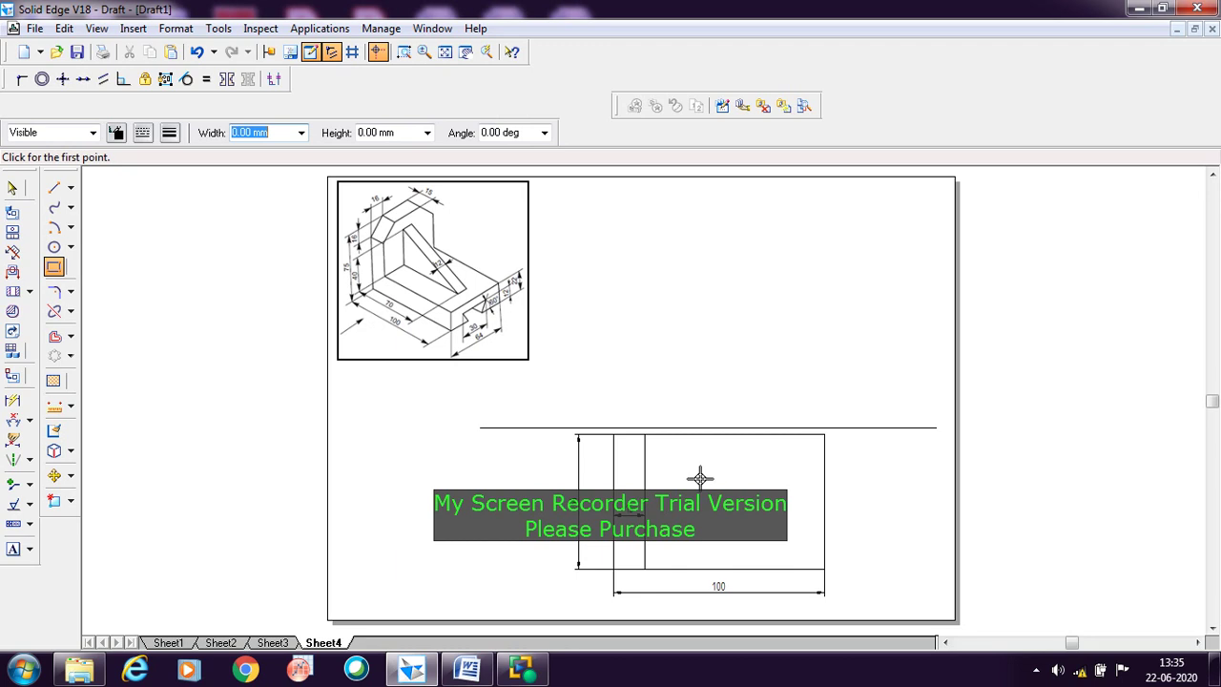
click(644, 478)
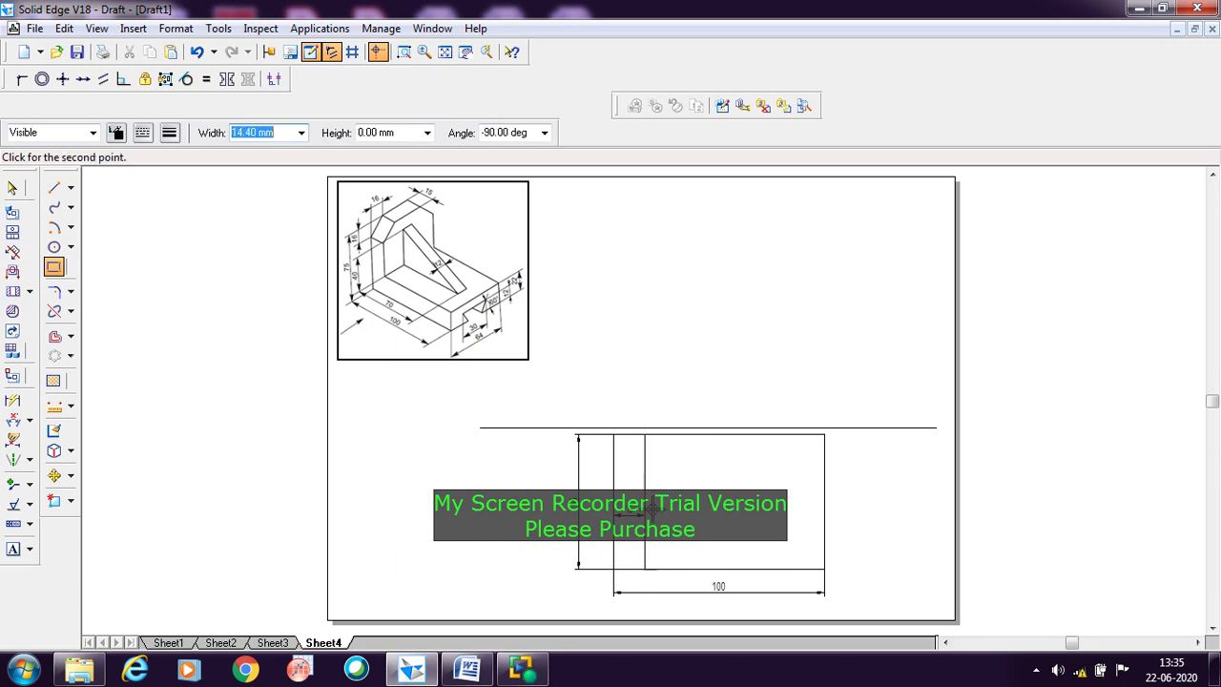
click(645, 525)
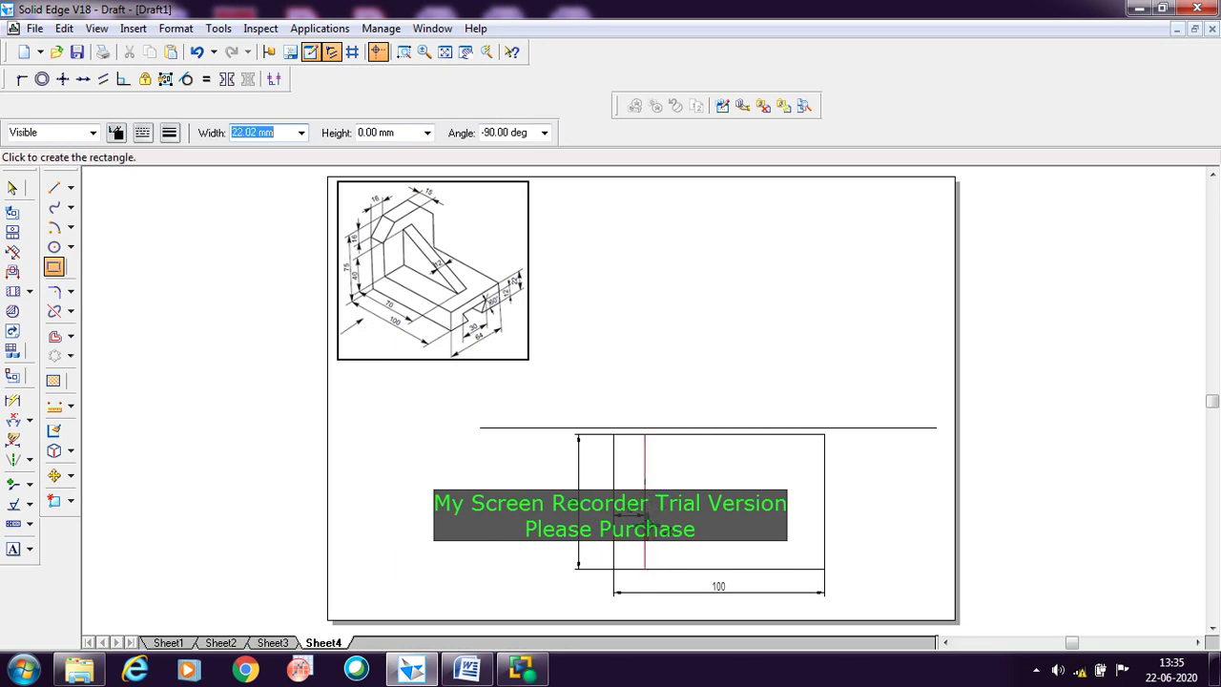
click(771, 515)
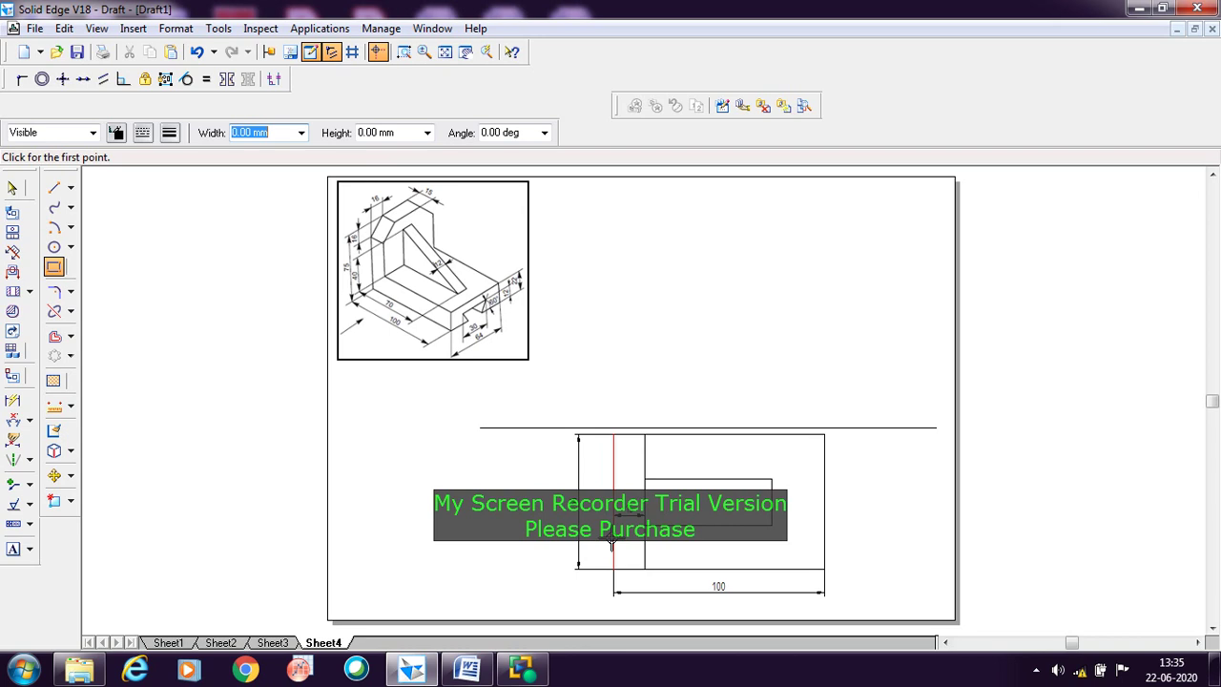
Dimension the inner rectangle 70 wide and 12 high.
click(13, 401)
click(704, 545)
click(706, 549)
text(70)
key(Return)
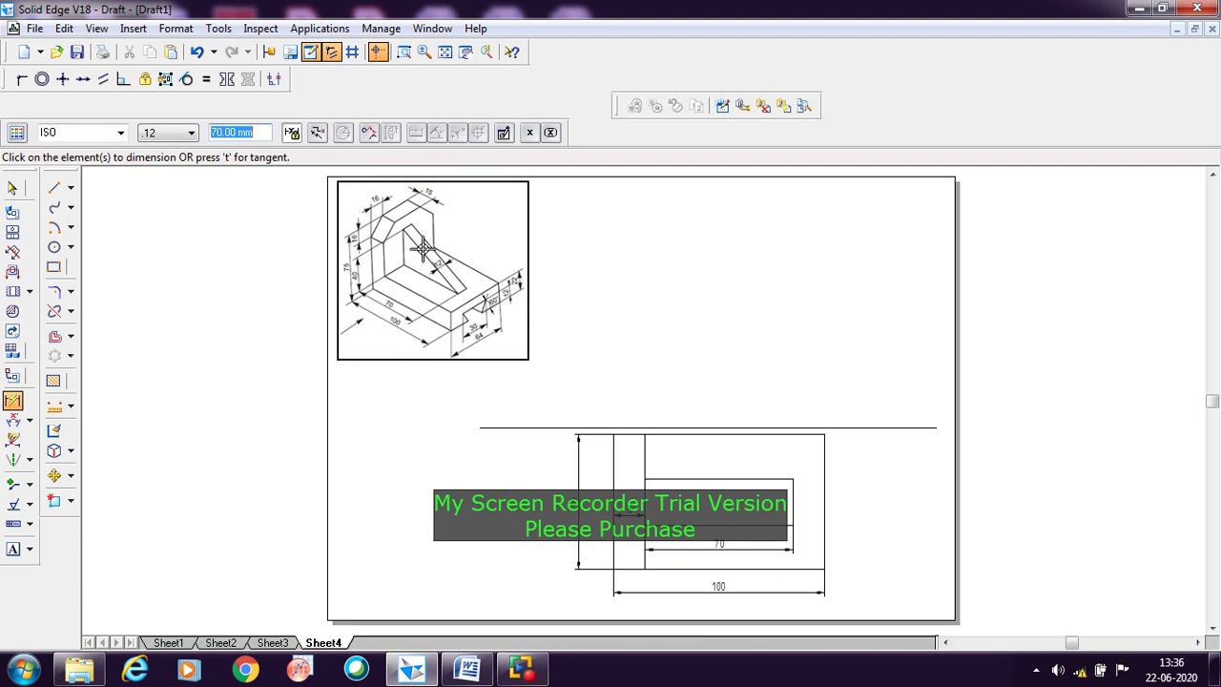
click(795, 500)
click(810, 498)
text(12)
key(Return)
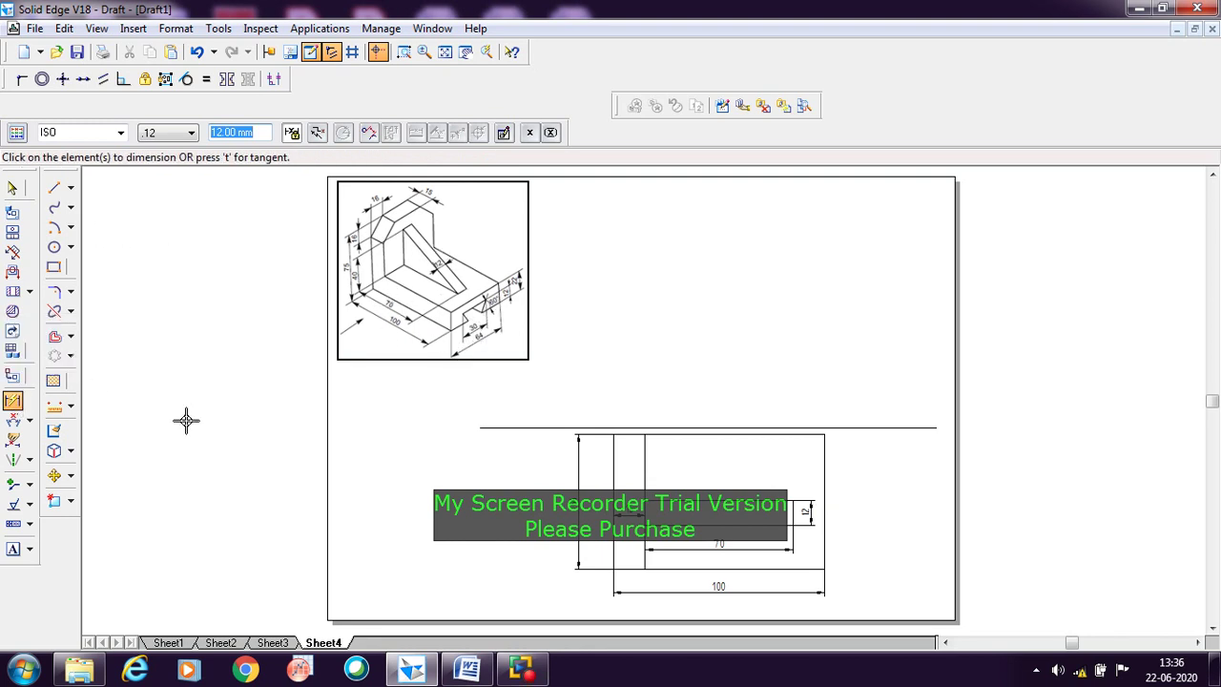
Add a 32 vertical dimension from the top edge on the view's right side.
click(784, 434)
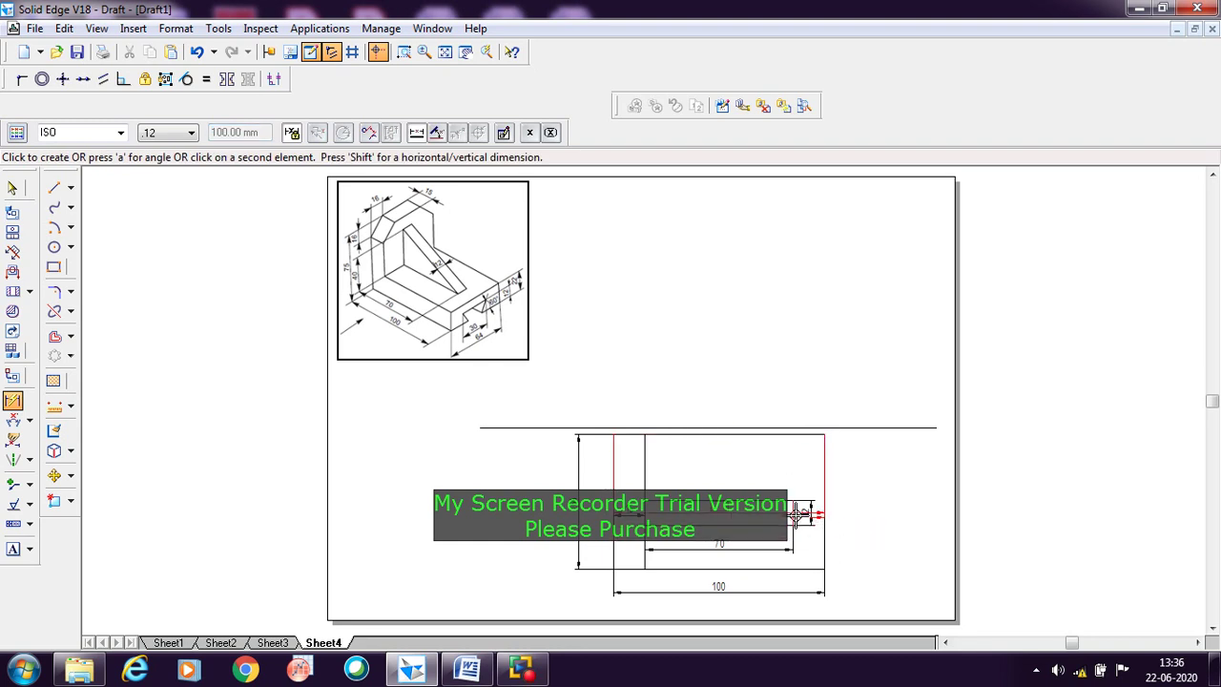
click(796, 515)
click(892, 486)
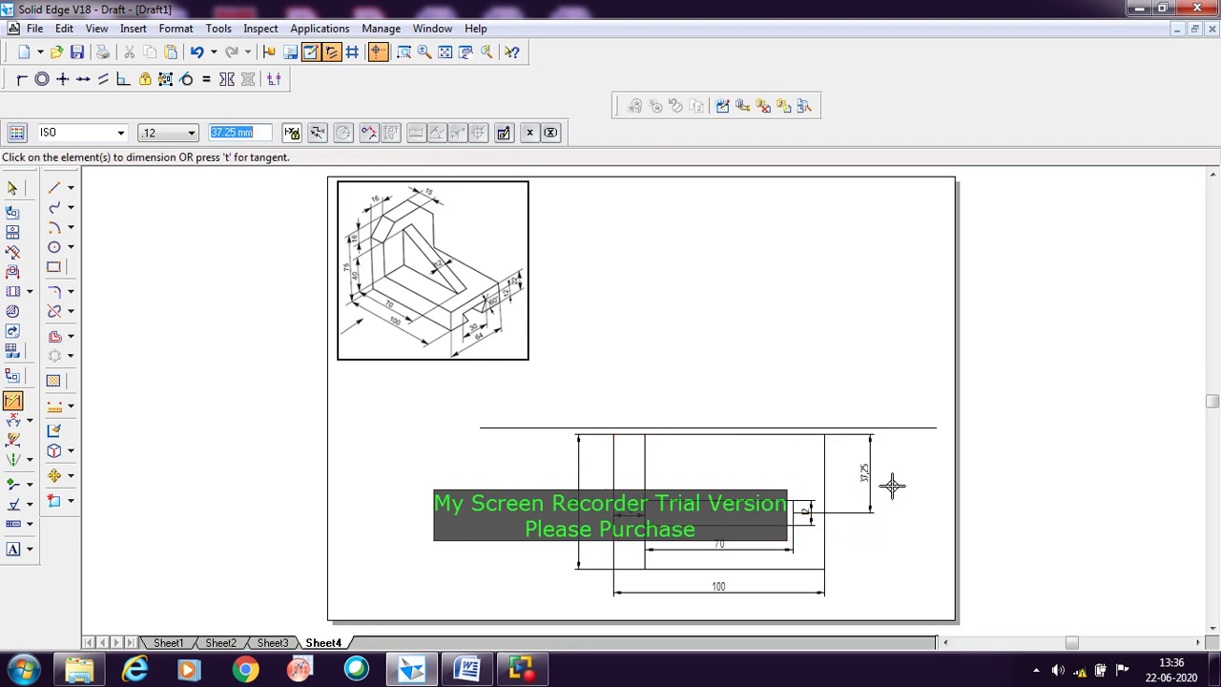
text(32)
key(Return)
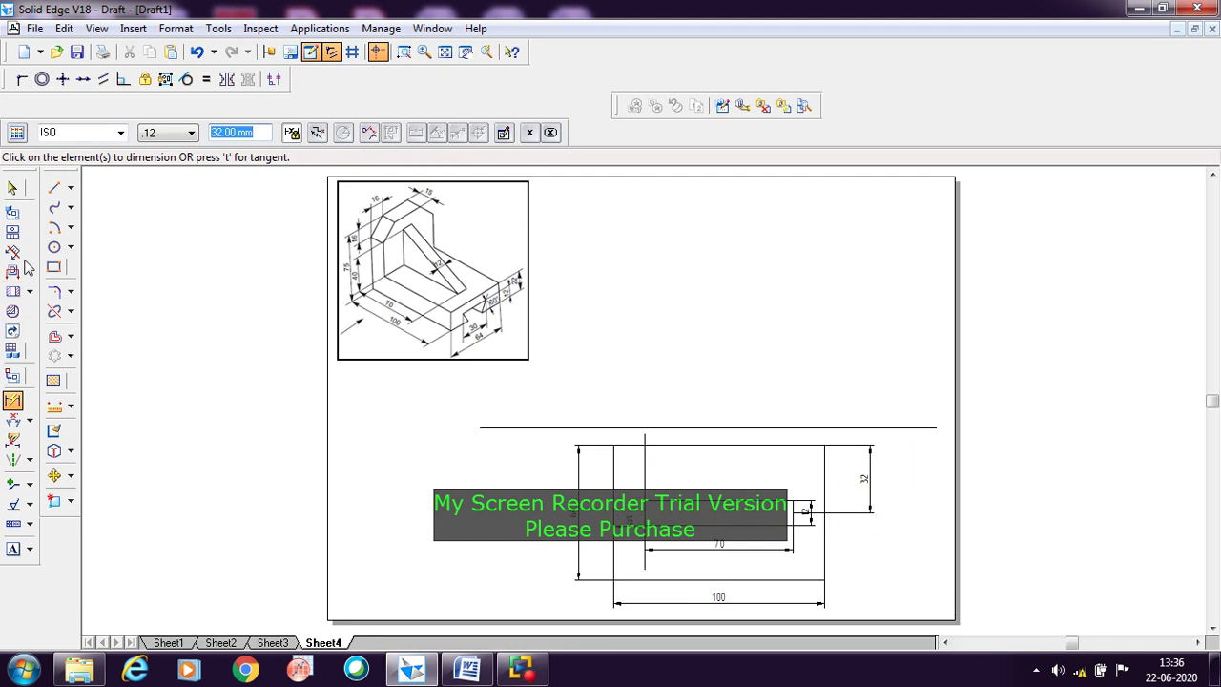
Extend the inner vertical line to the bottom edge and trim its stub above the top edge.
click(71, 310)
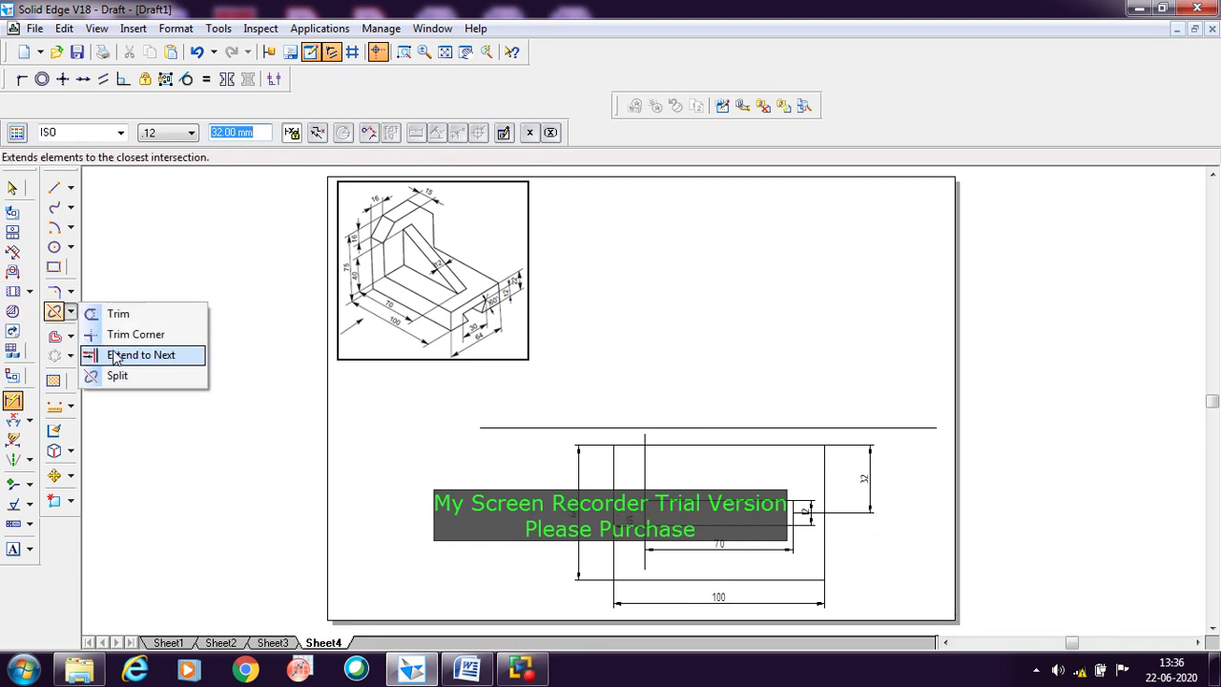
click(120, 351)
click(644, 558)
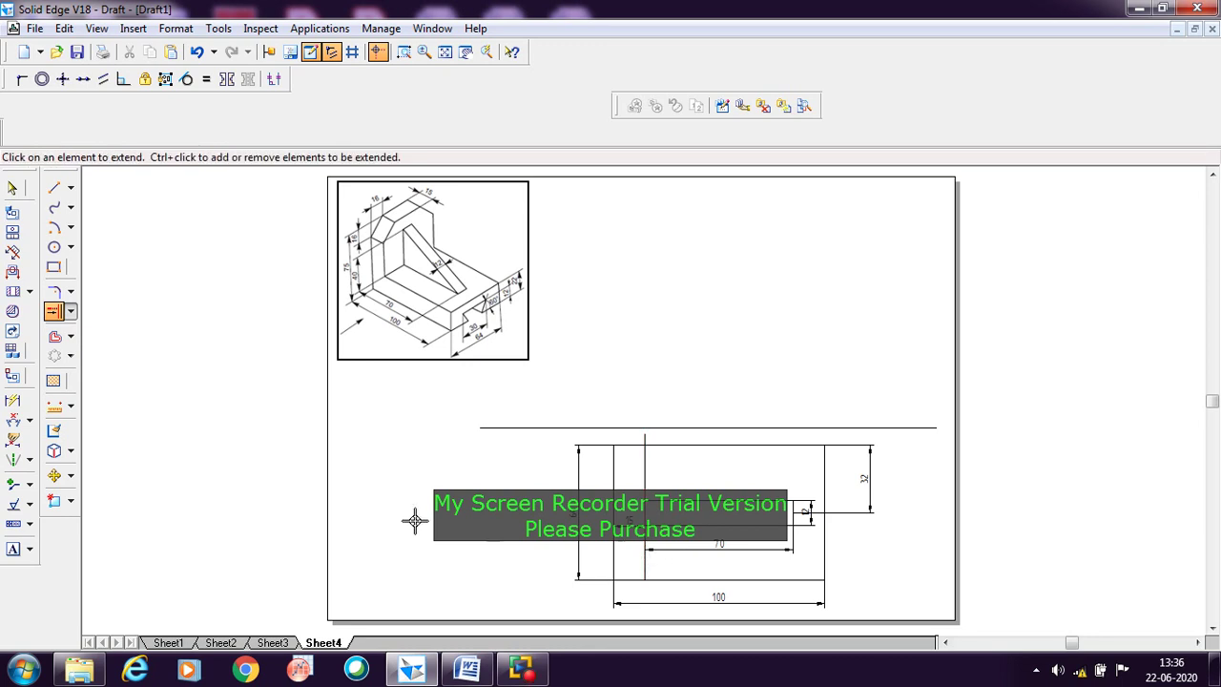
click(70, 311)
click(119, 313)
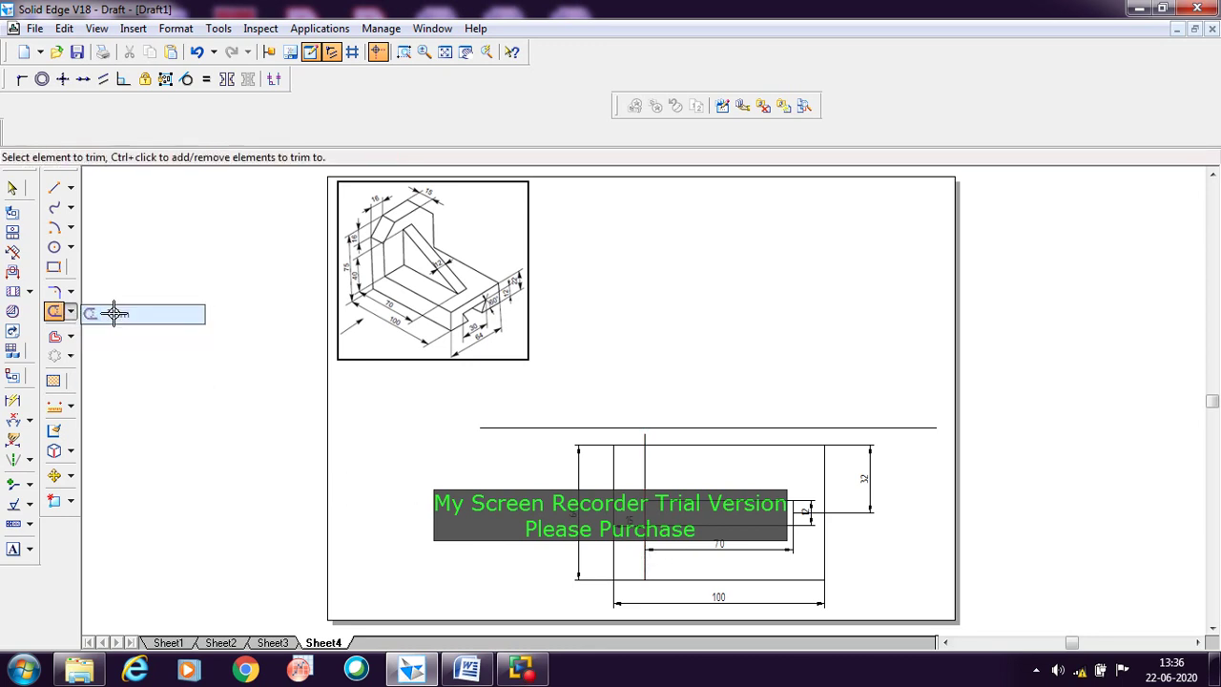
click(645, 435)
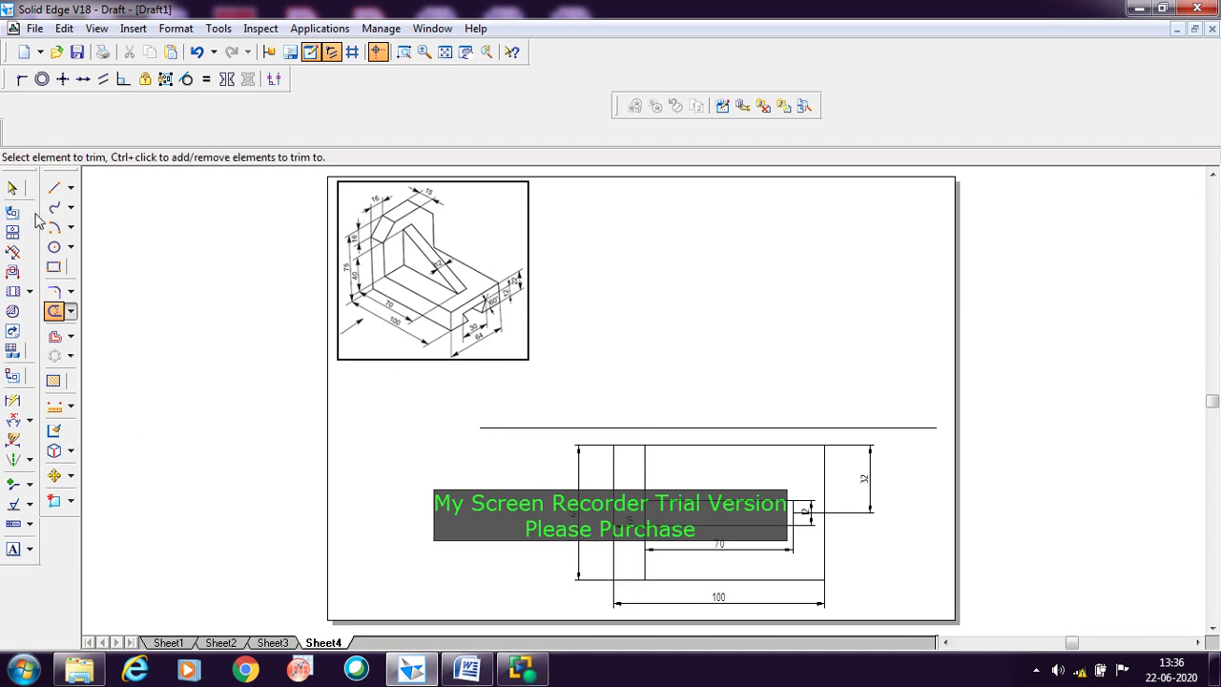
click(54, 188)
click(614, 544)
Draw a short horizontal line between the left edge and the inner vertical line.
key(Escape)
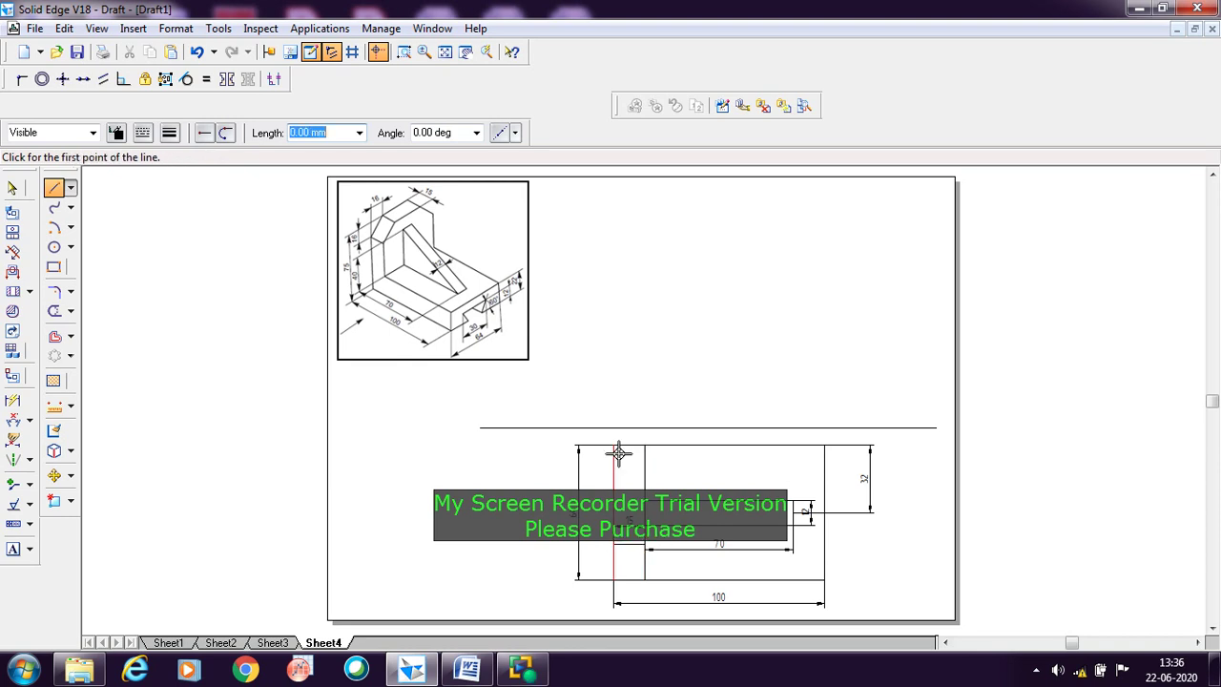
click(614, 477)
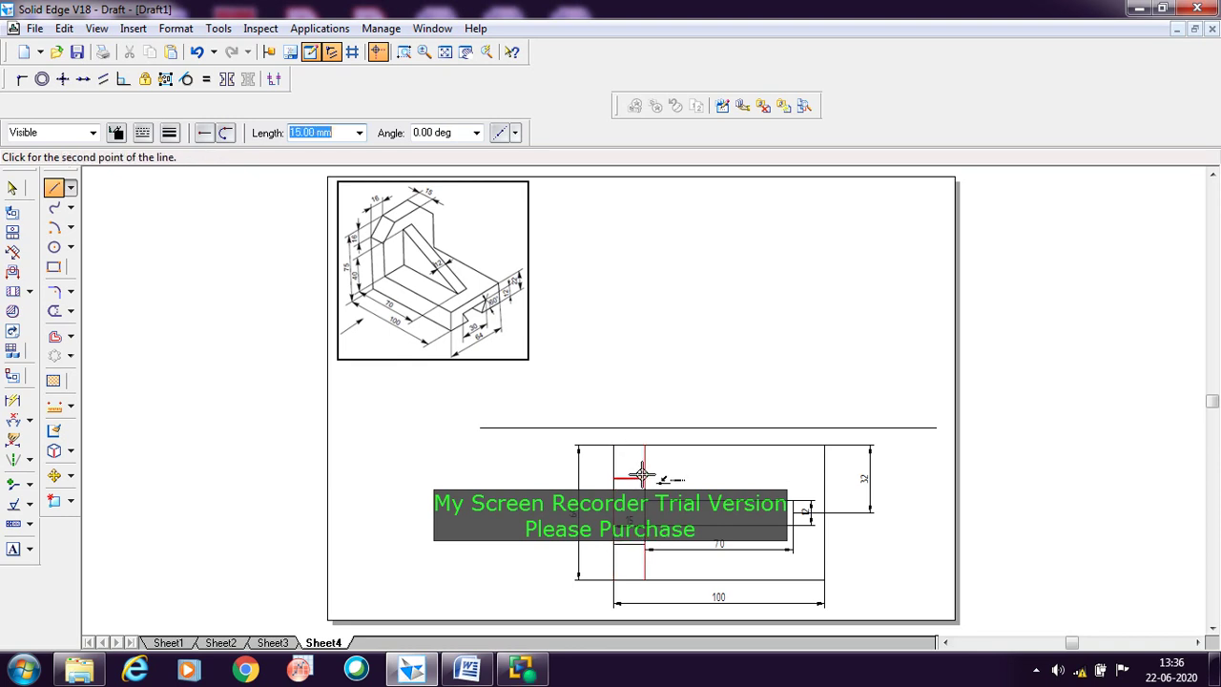
click(643, 476)
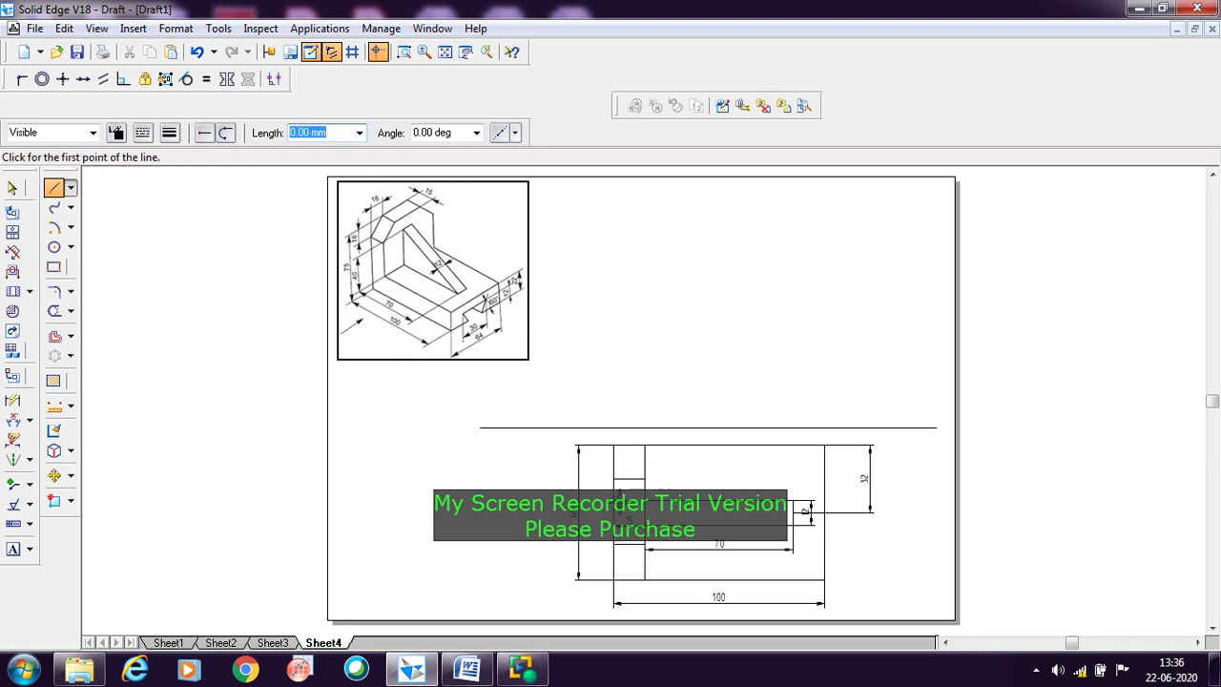
Add two 16 vertical dimensions on the left, from the top and bottom edges.
click(12, 400)
click(626, 444)
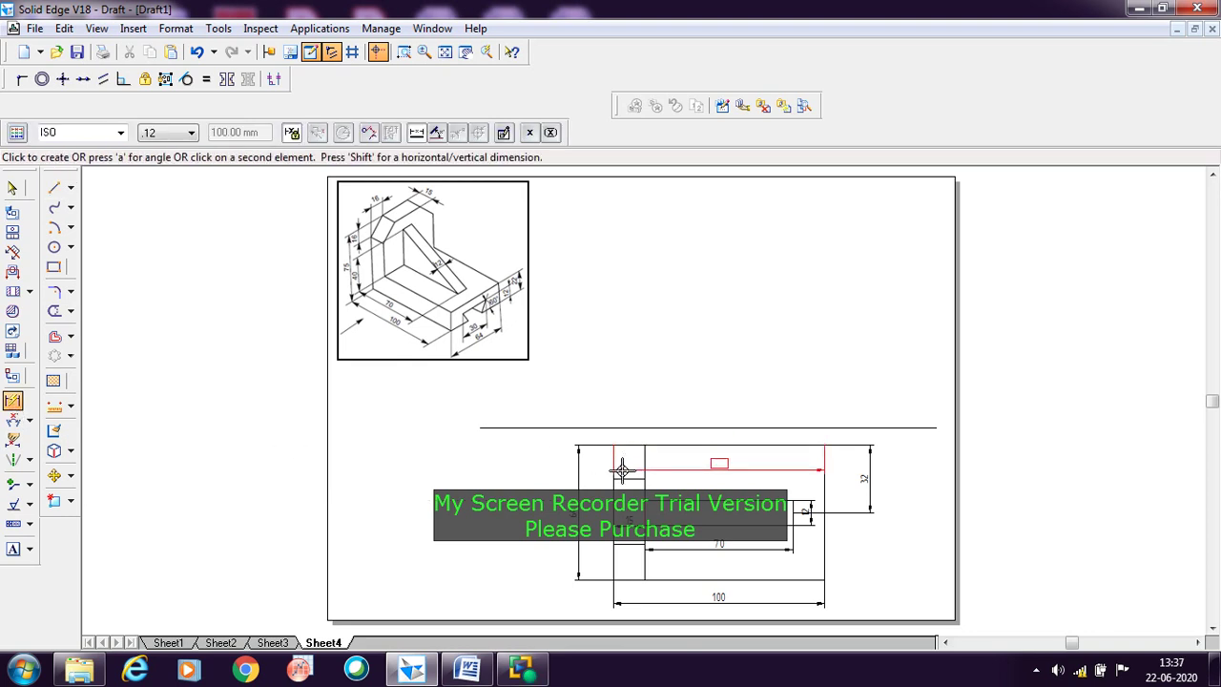
click(622, 476)
click(594, 467)
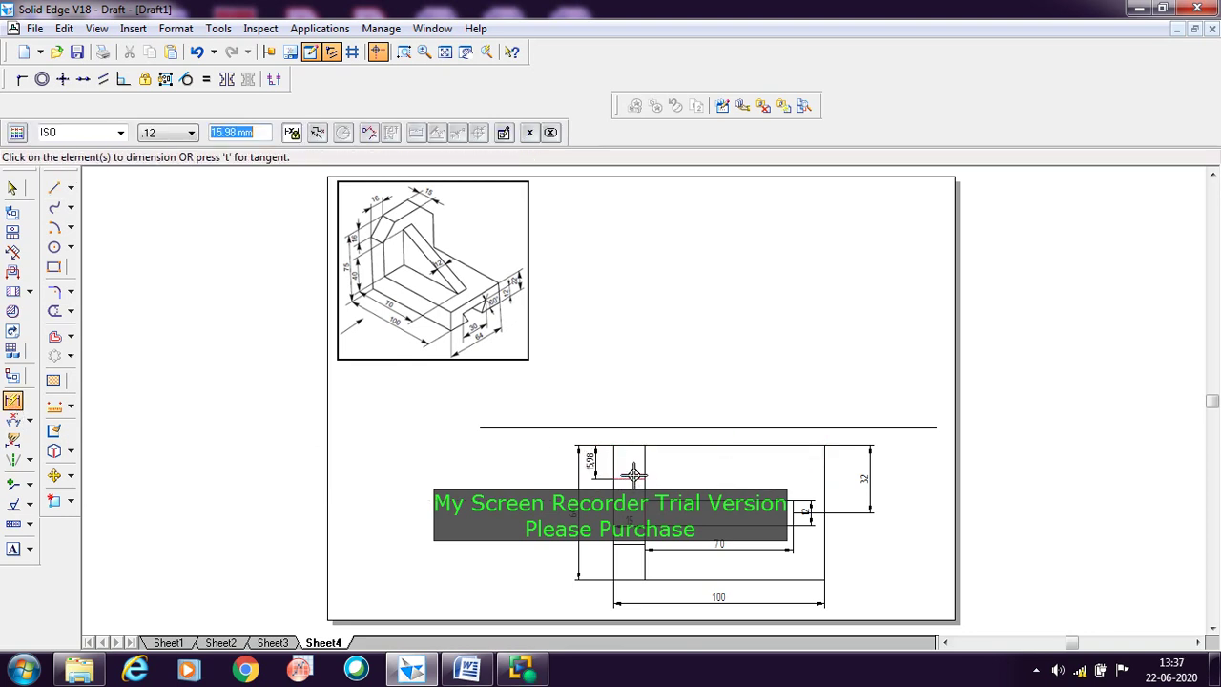
text(16)
key(Return)
click(629, 569)
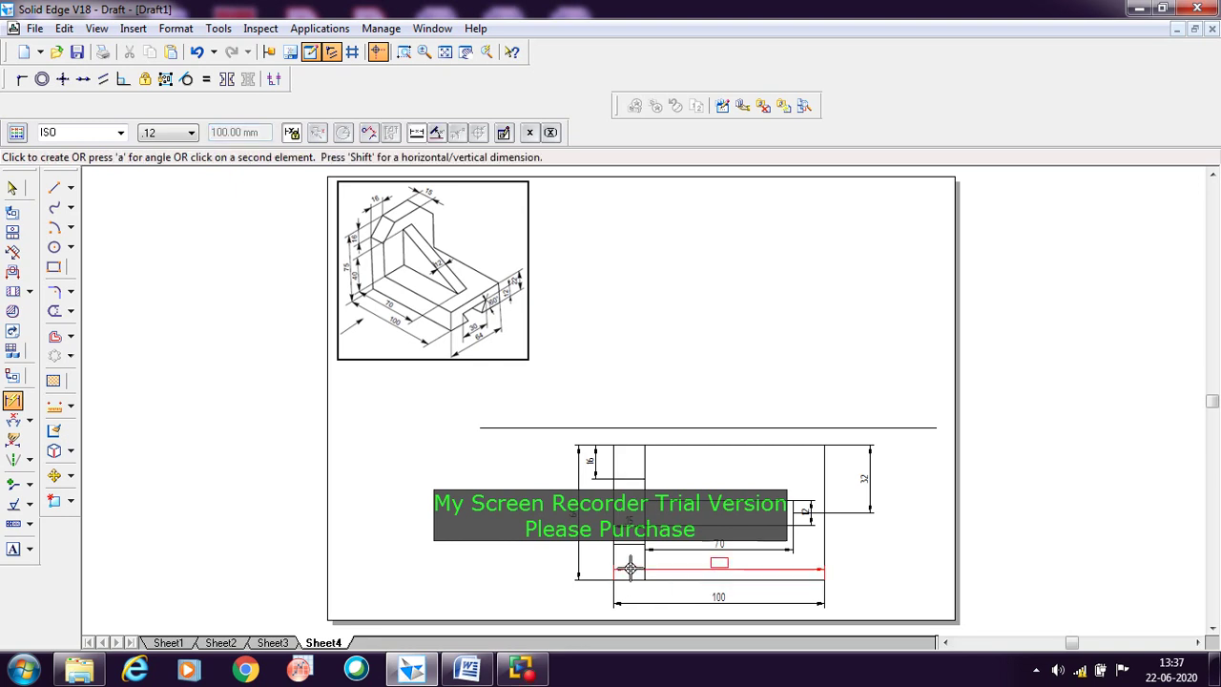
click(626, 549)
click(611, 569)
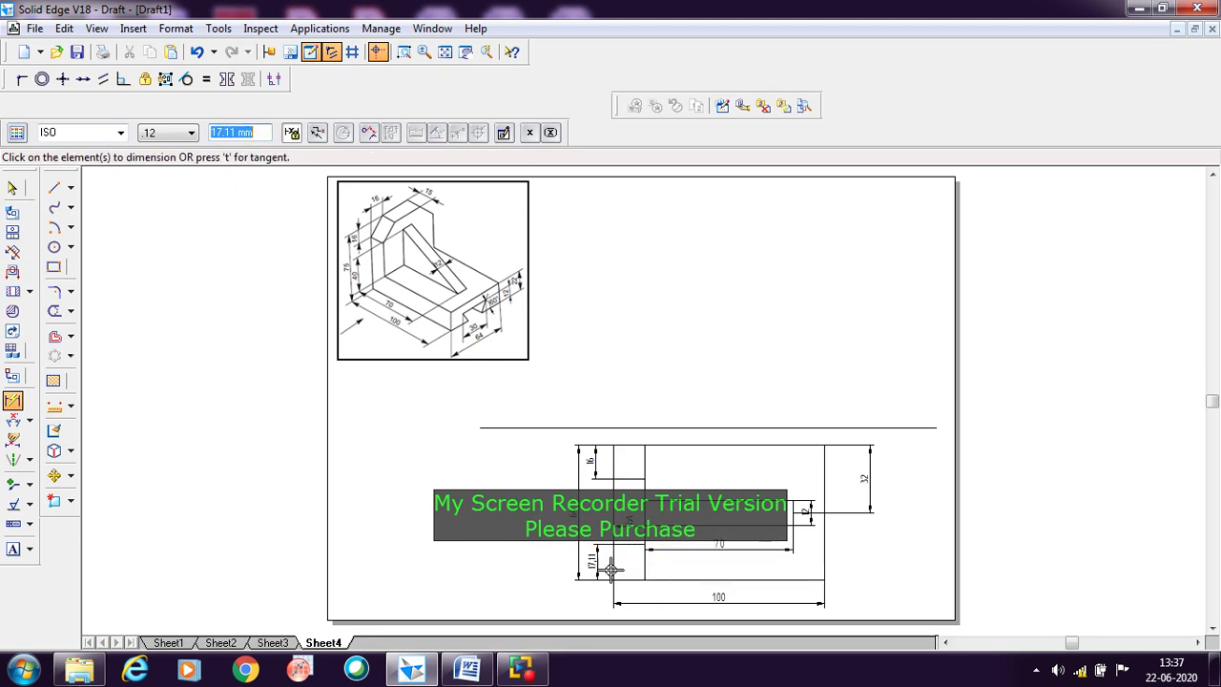
text(16)
key(Return)
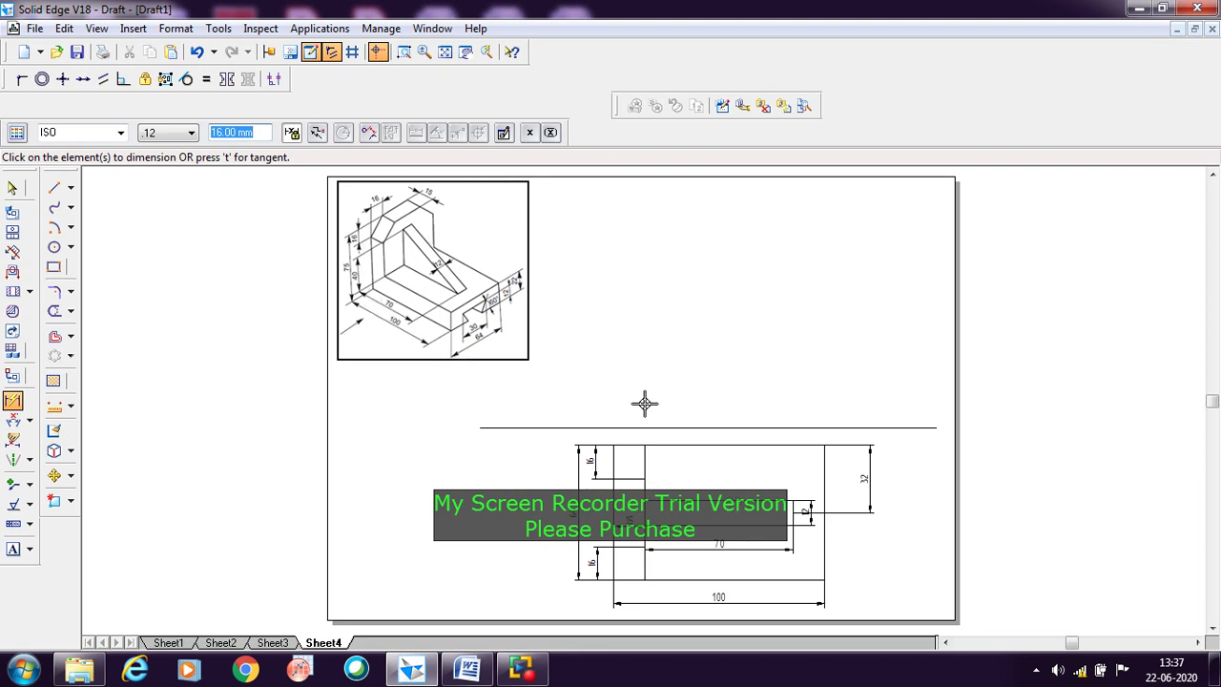
click(404, 52)
click(430, 276)
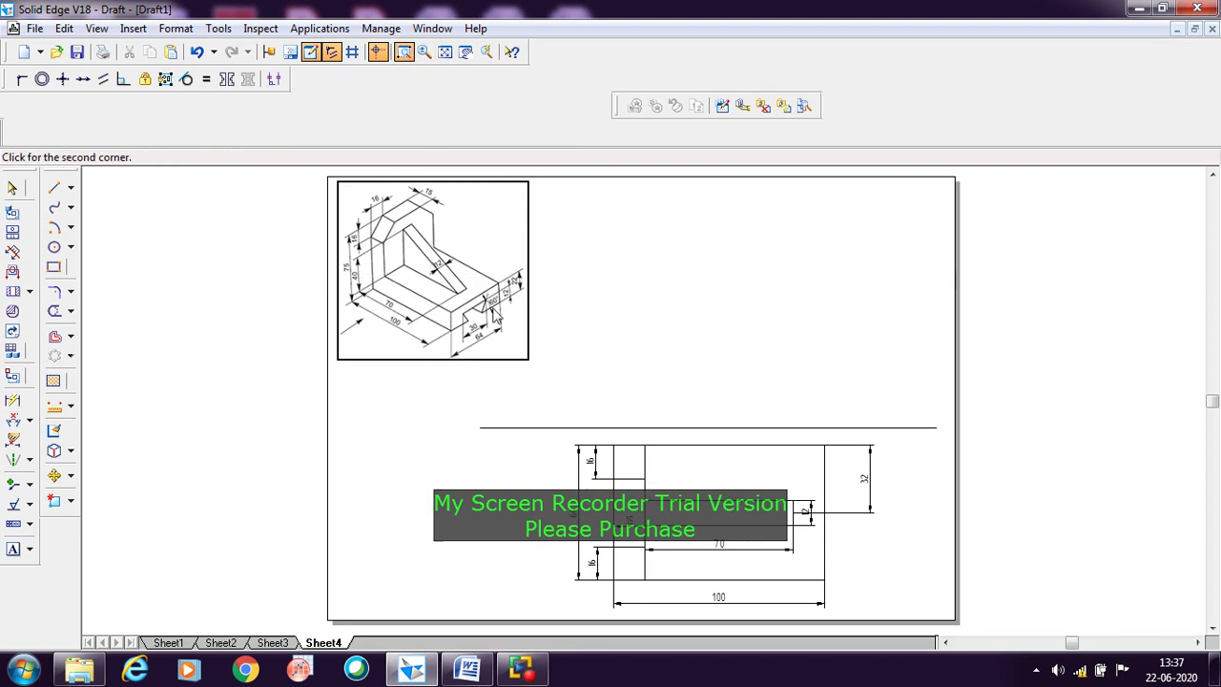
click(515, 349)
scroll(749, 469, down, 3)
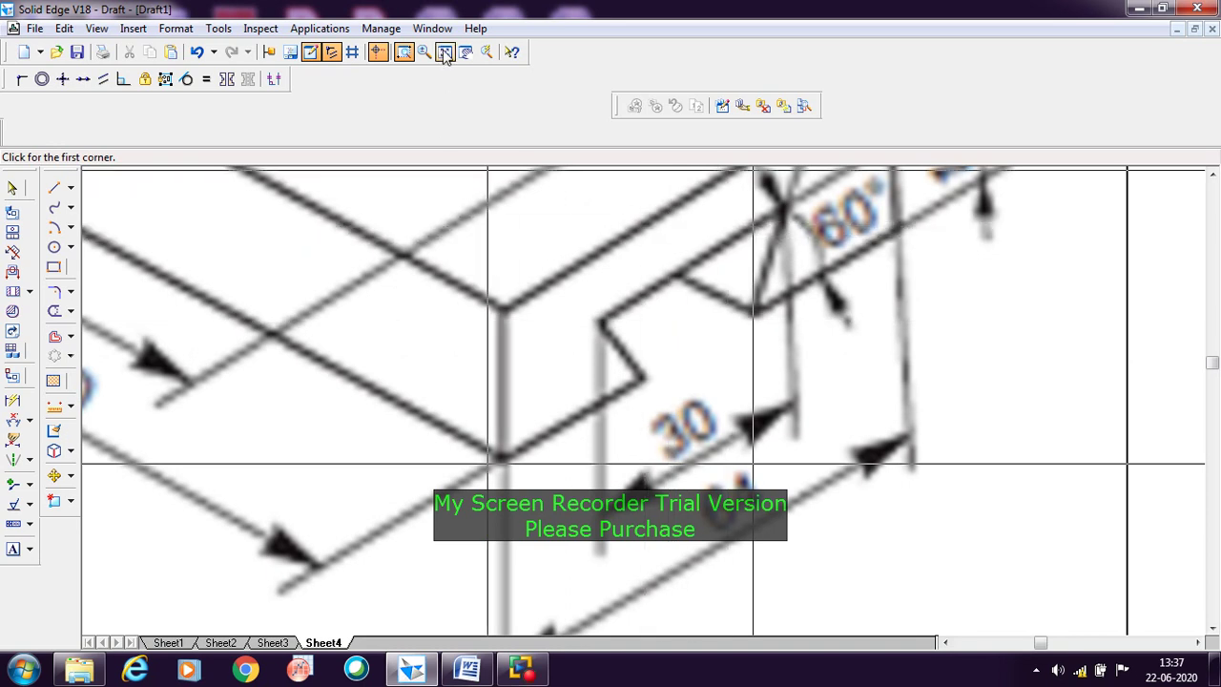
key(ctrl+f)
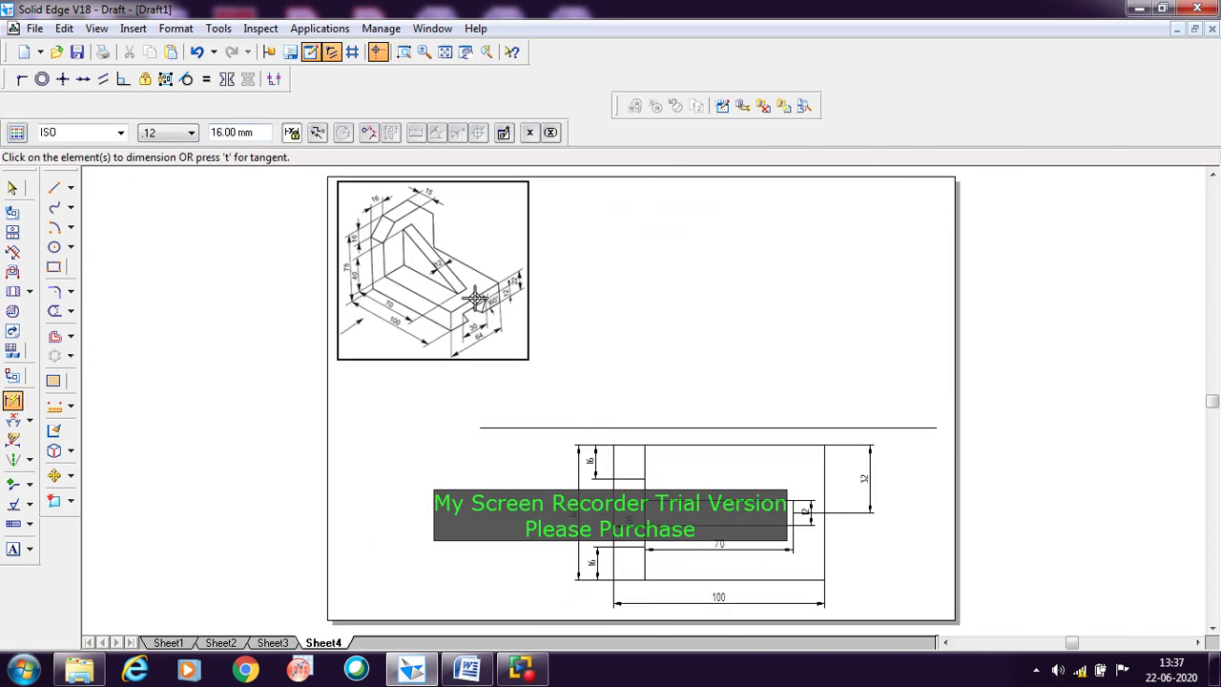